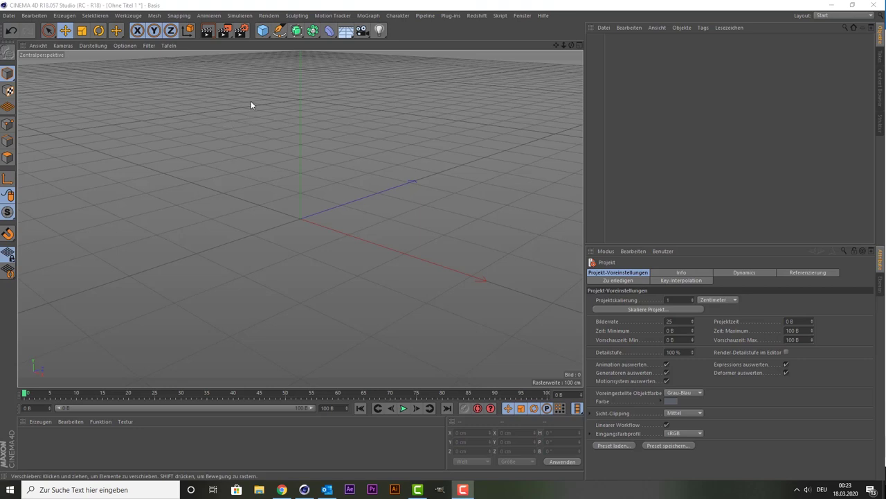
Add a 100 cm, 24-segment sphere and display it with Gouraud shading plus wireframe lines
left_click(258, 35)
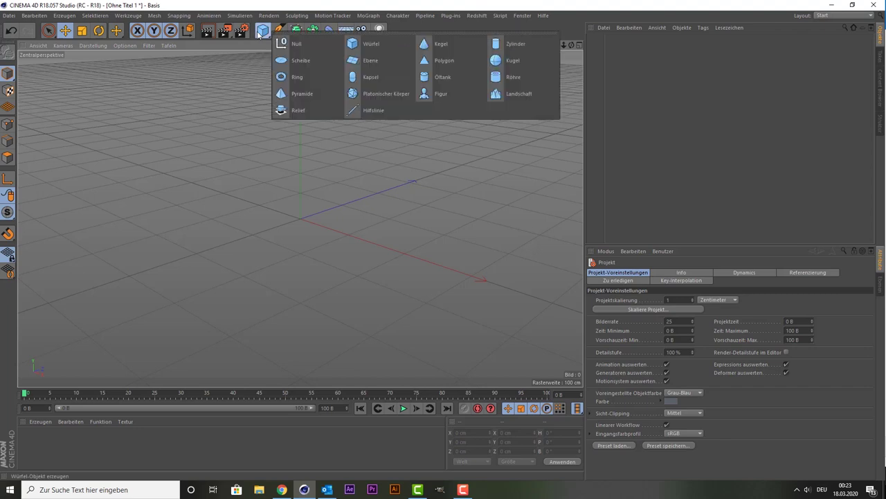
left_click(510, 58)
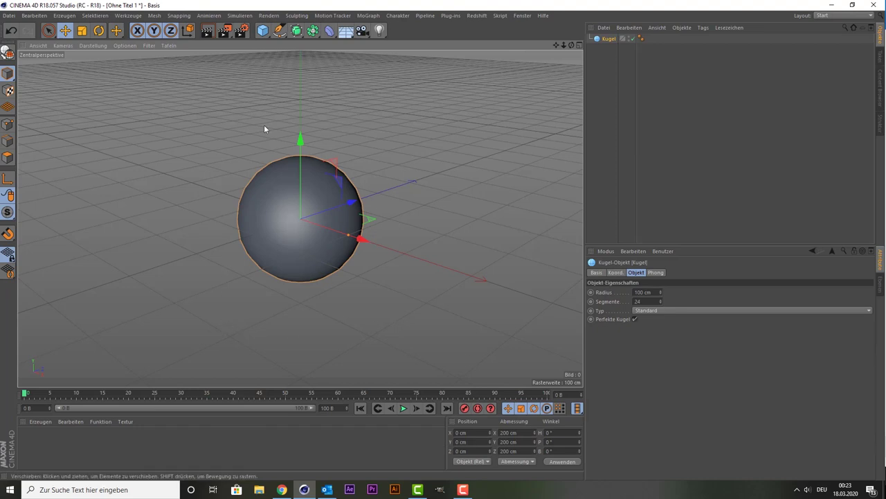
left_click(99, 47)
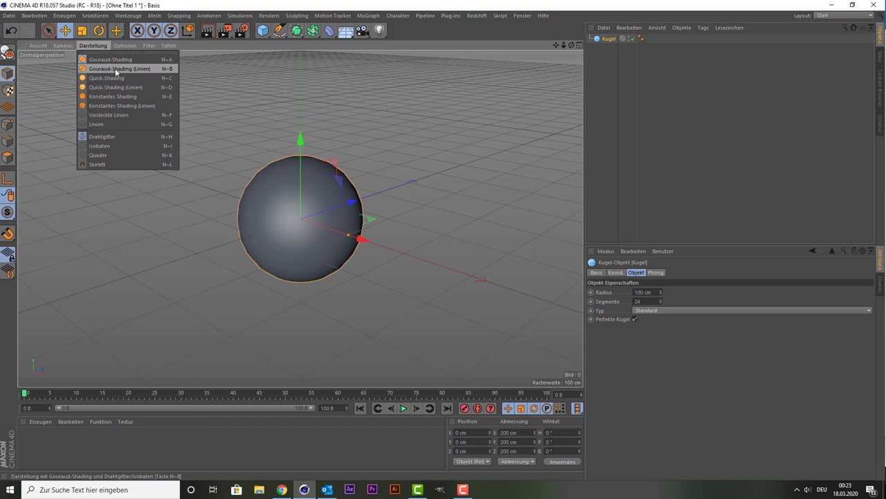
left_click(115, 70)
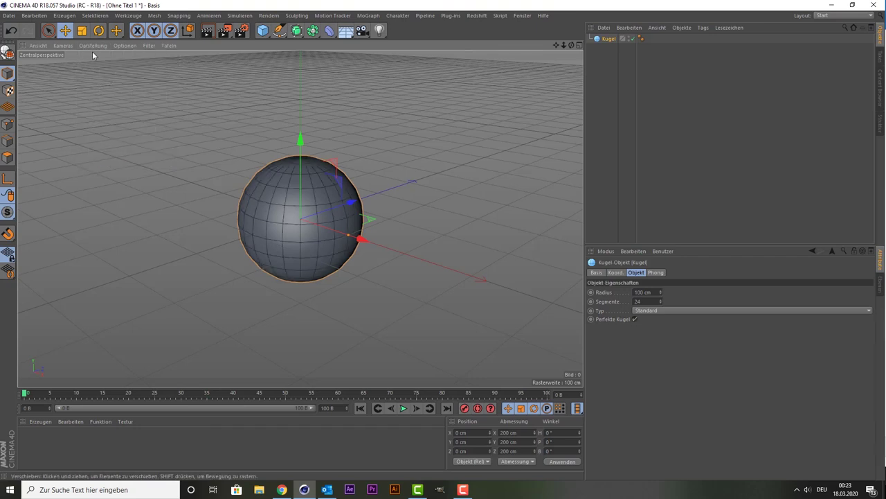
Convert the Kugel sphere into an editable polygon object with C
left_click(92, 46)
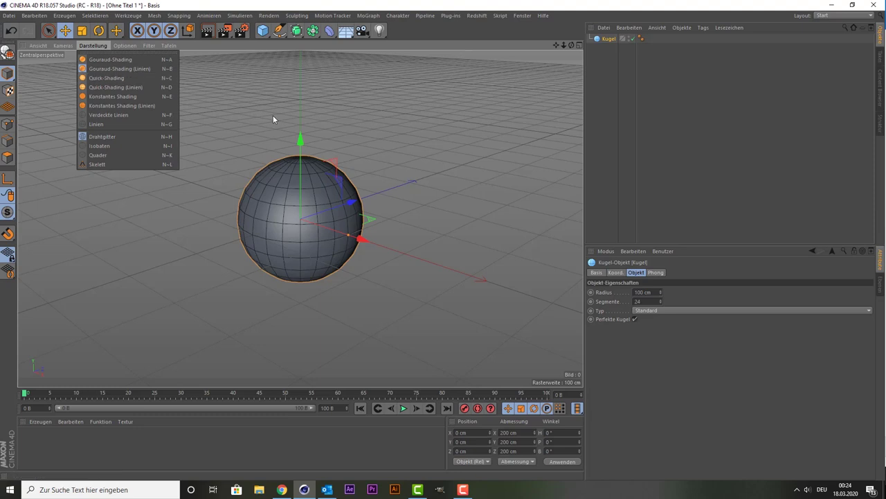
left_click(339, 90)
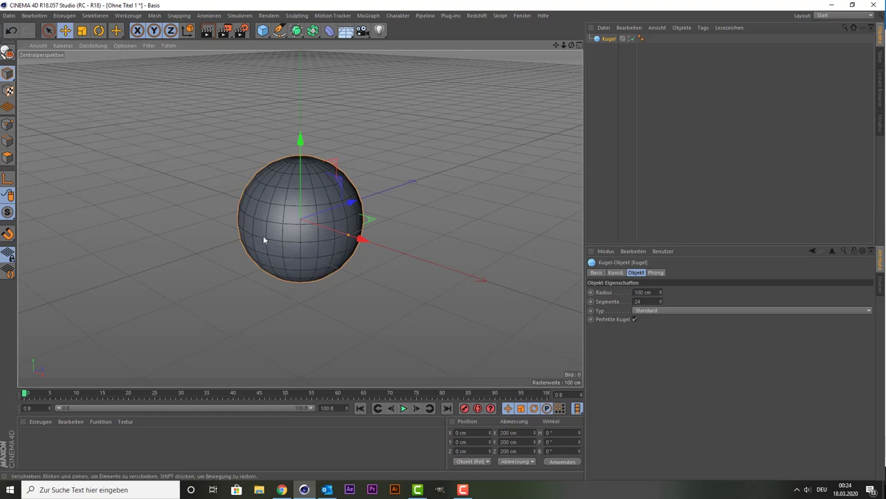
key("c")
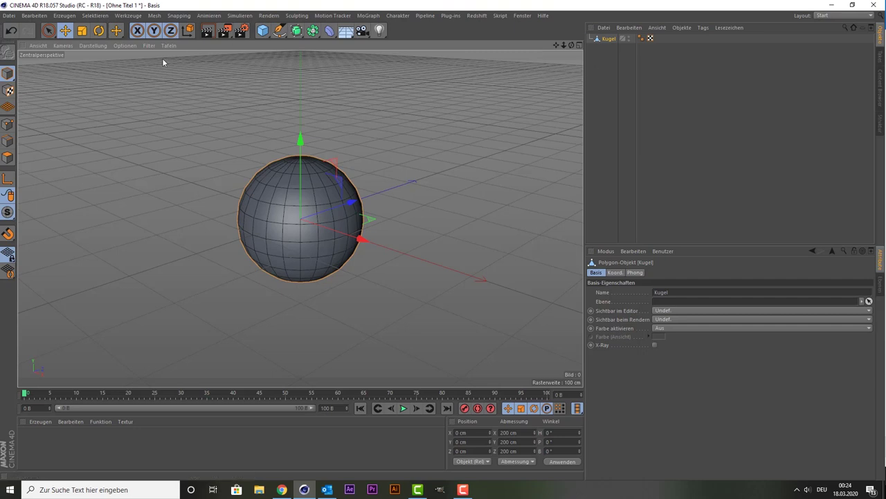
In Polygons mode with Live Selection, pick polygons on the sphere's lower front and upper left
left_click(8, 157)
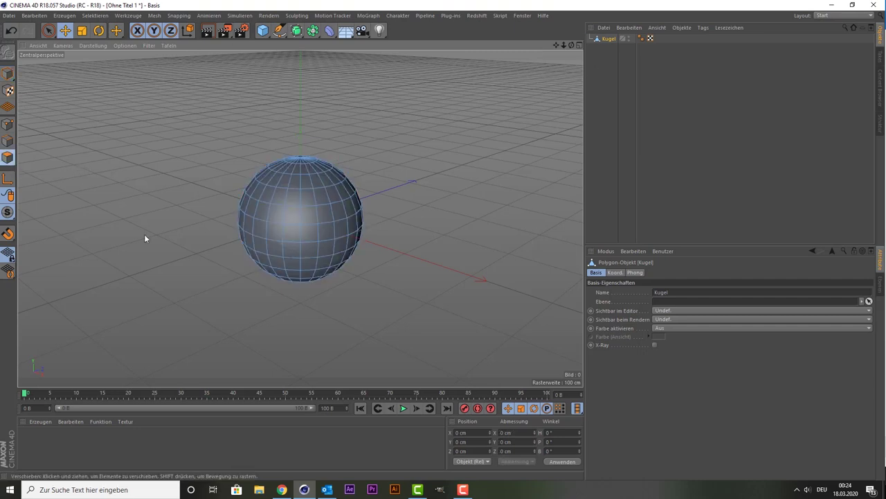
left_click(46, 32)
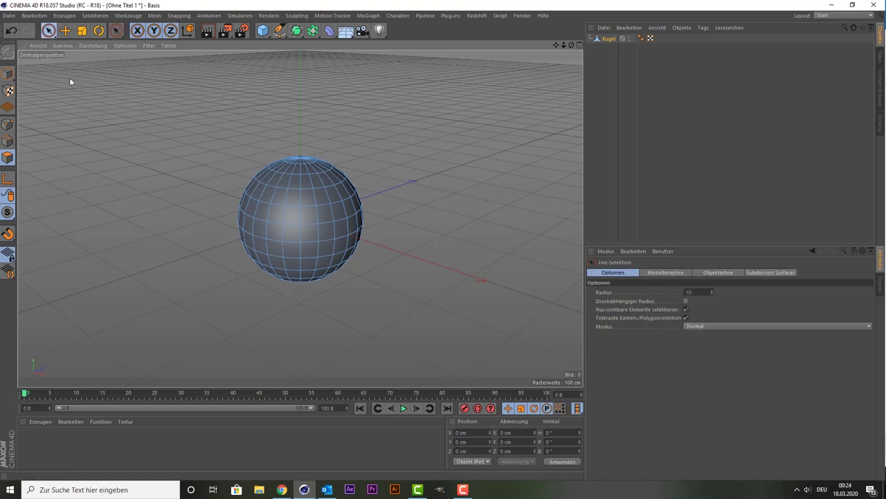
left_click_drag(298, 259, 298, 258)
left_click(298, 257, "ctrl")
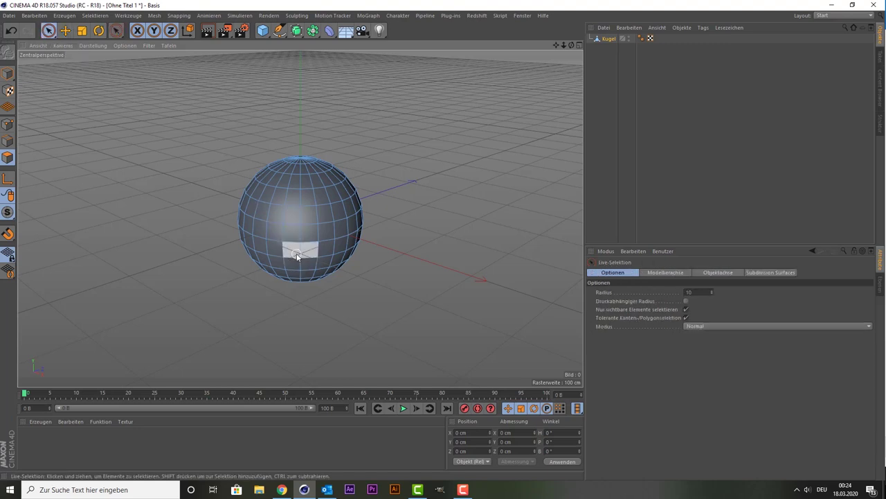
left_click(271, 197)
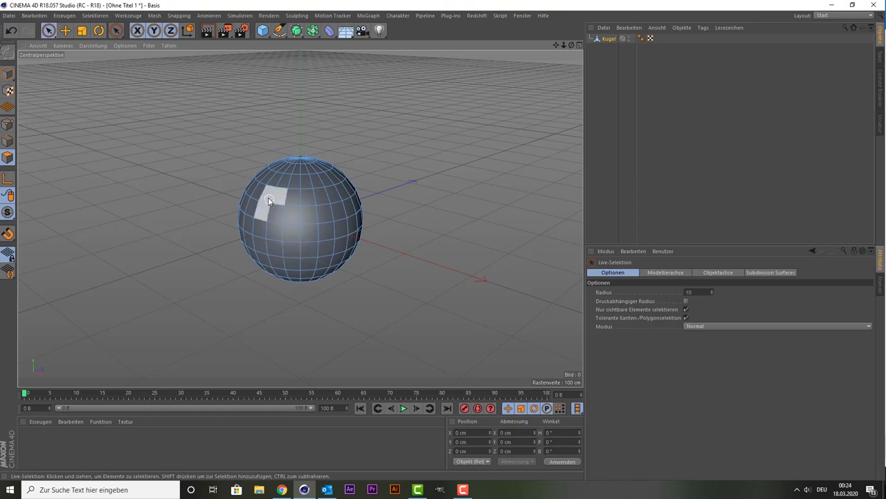
left_click(271, 208)
left_click(256, 207)
left_click(262, 212)
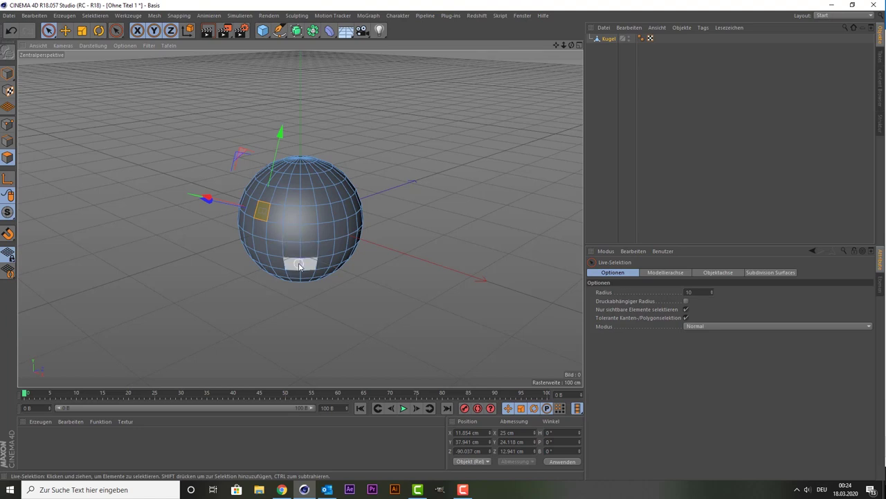
Add more scattered polygons on the lower front, right side, bottom and top
left_click(292, 250, "shift")
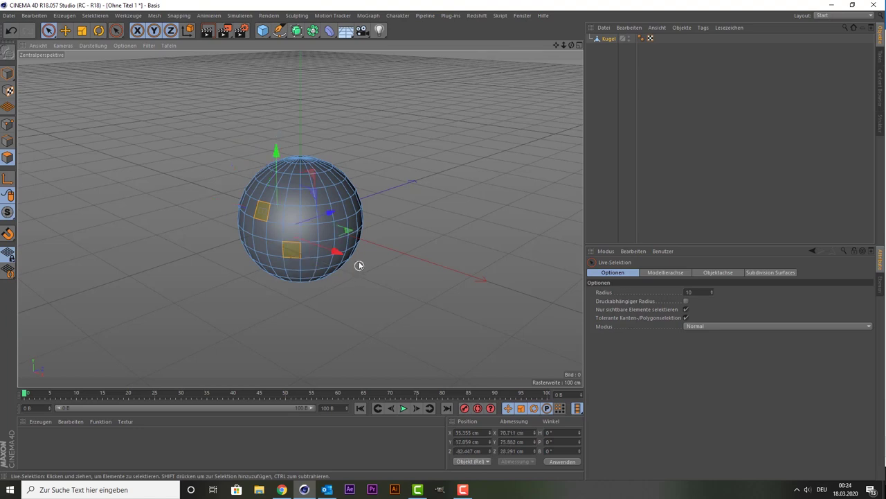
left_click(351, 203, "shift")
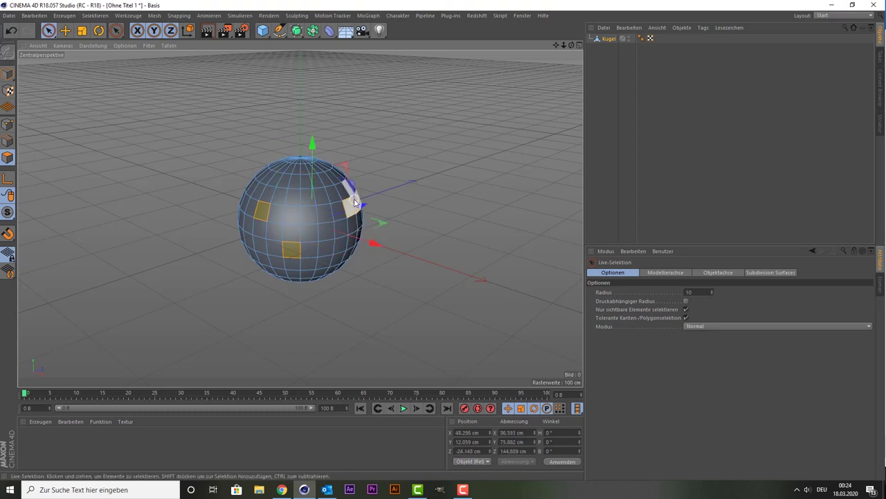
left_click(353, 201, "shift")
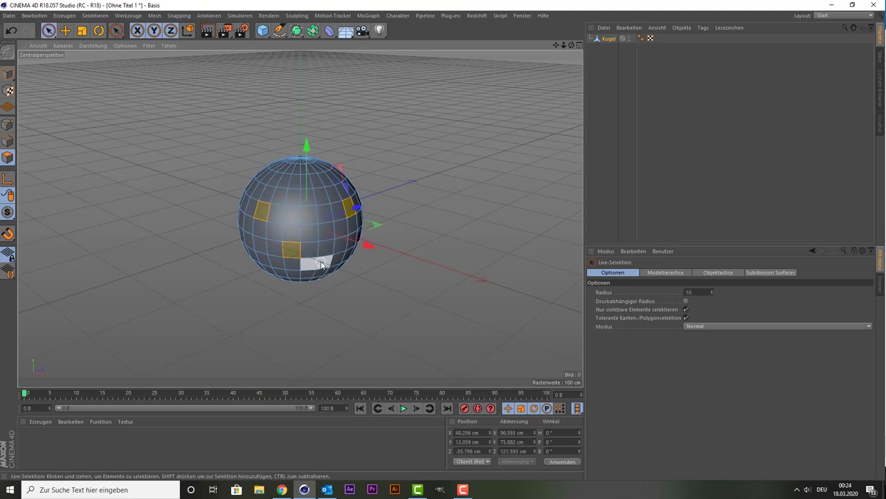
left_click(326, 265, "shift")
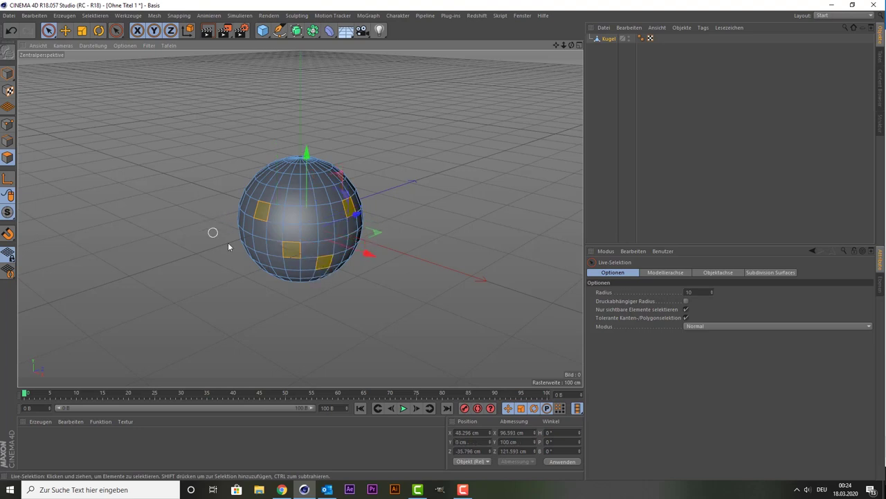
left_click(321, 198, "shift")
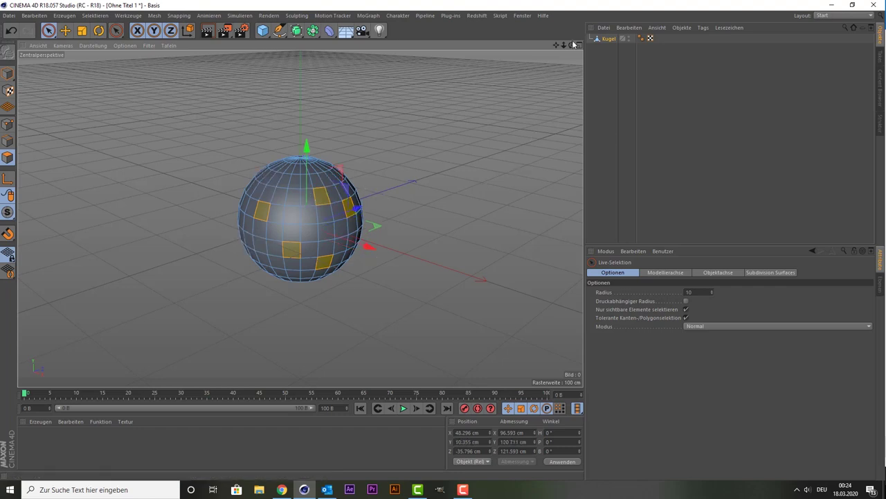
From a rotated view, add central, lower, upper-right, right and lower-left polygons to the selection
left_click_drag(572, 45, 395, 246)
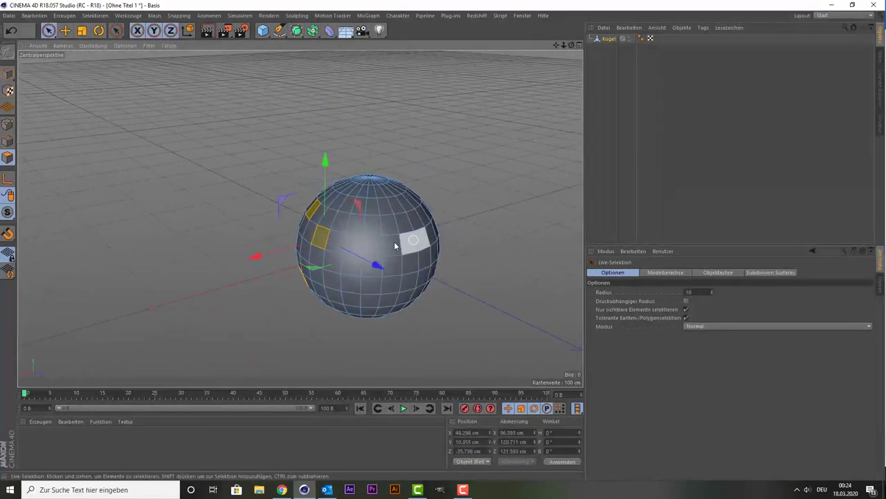
left_click(371, 246, "shift")
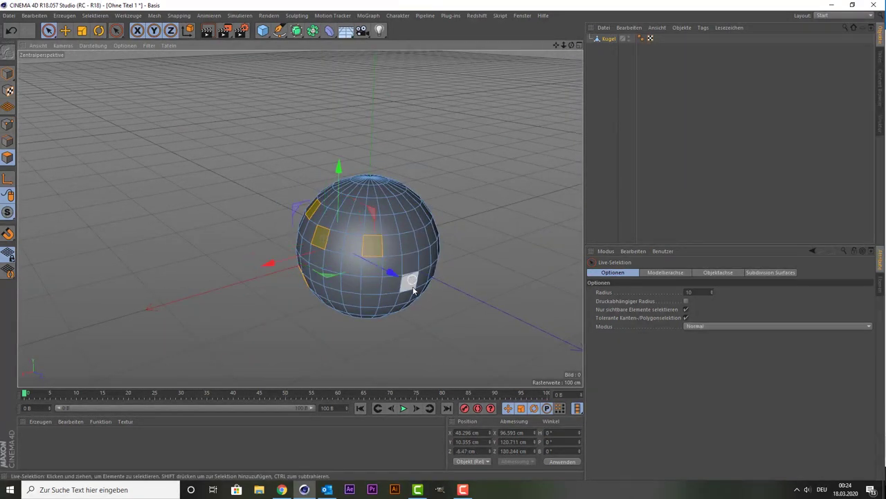
left_click(370, 301, "shift")
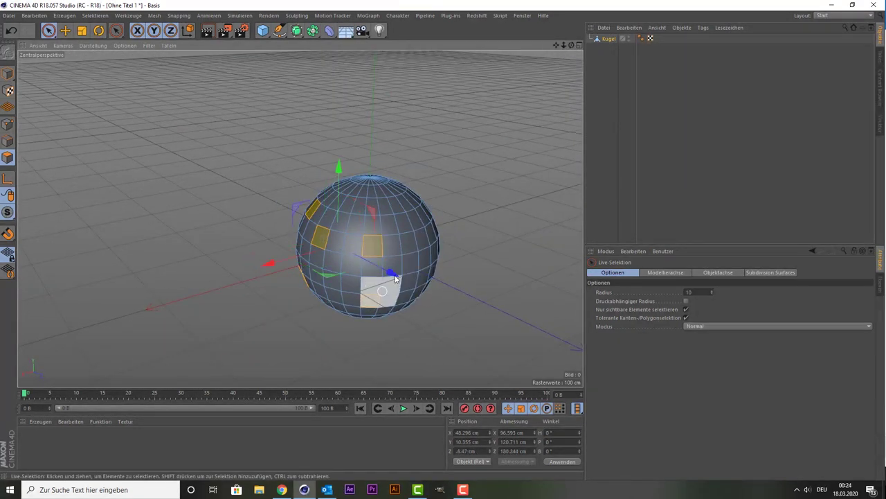
left_click(408, 222, "shift")
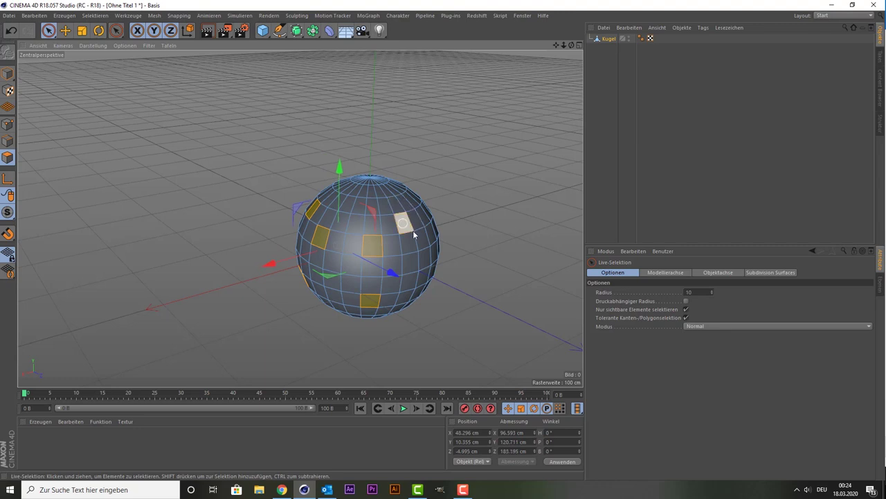
left_click(425, 268, "shift")
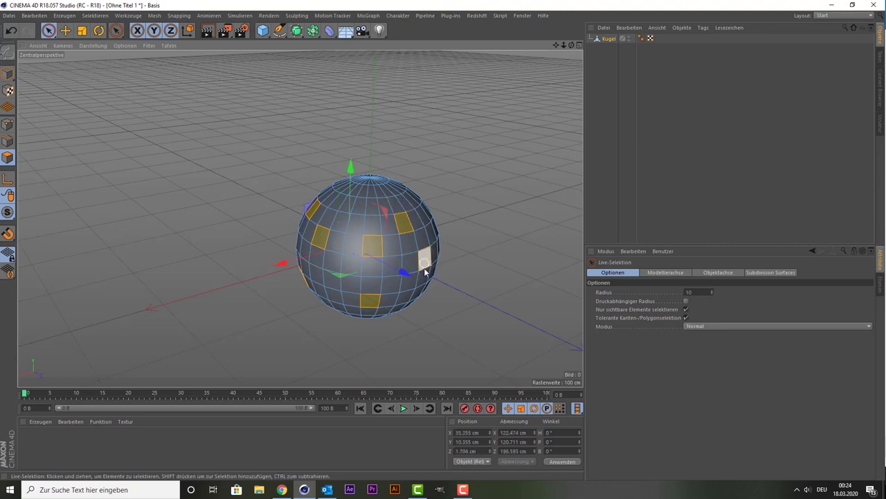
left_click(334, 295, "shift")
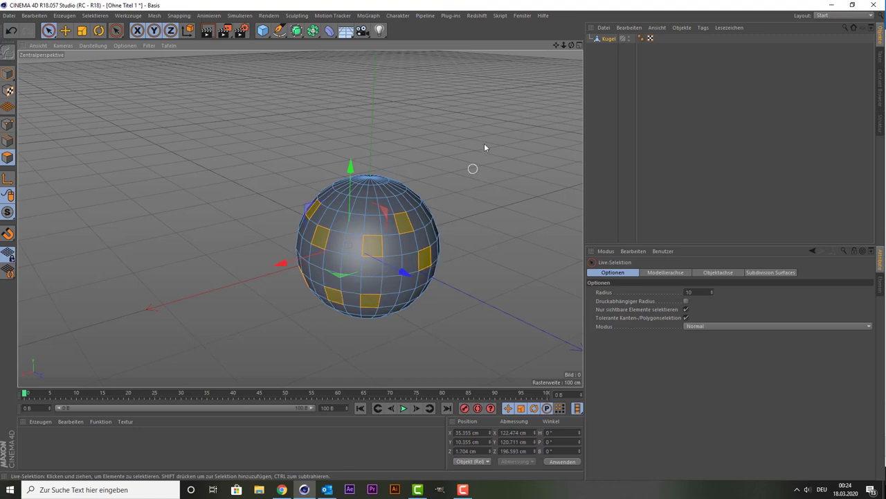
From a side-on view, add bottom, right, upper and upper-left polygons to the selection
left_click_drag(569, 47, 521, 99)
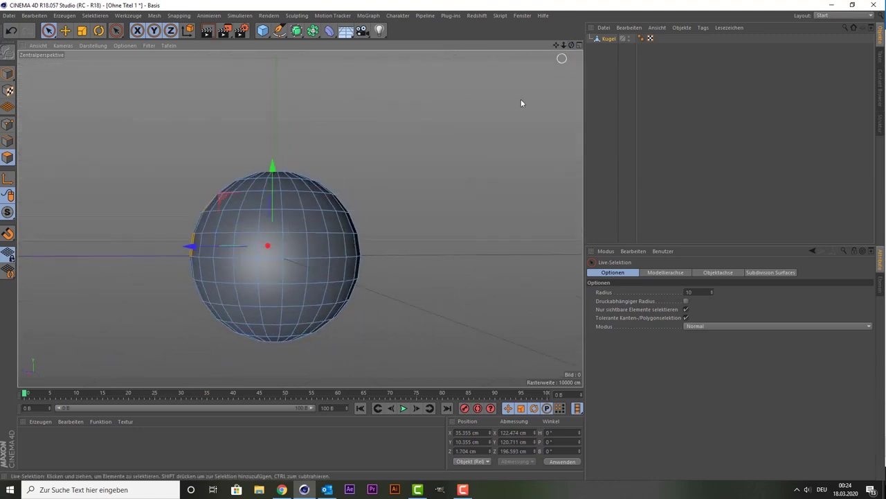
left_click(270, 320, "shift")
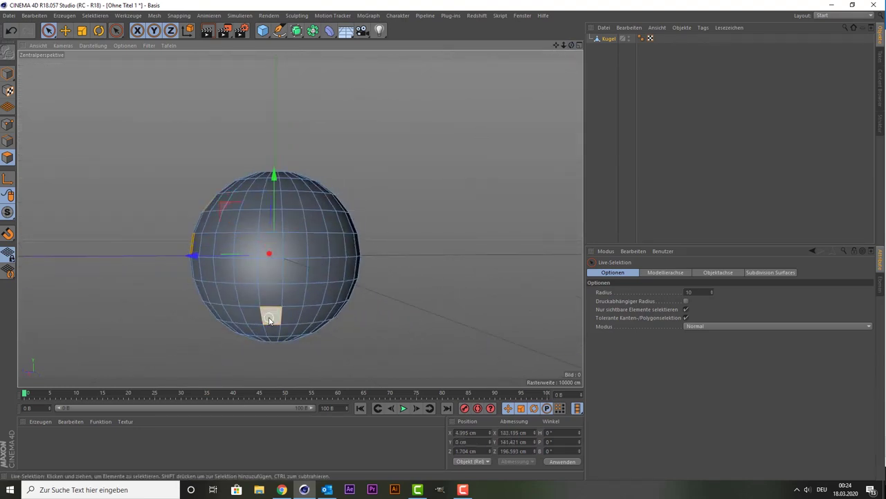
left_click(223, 269, "shift")
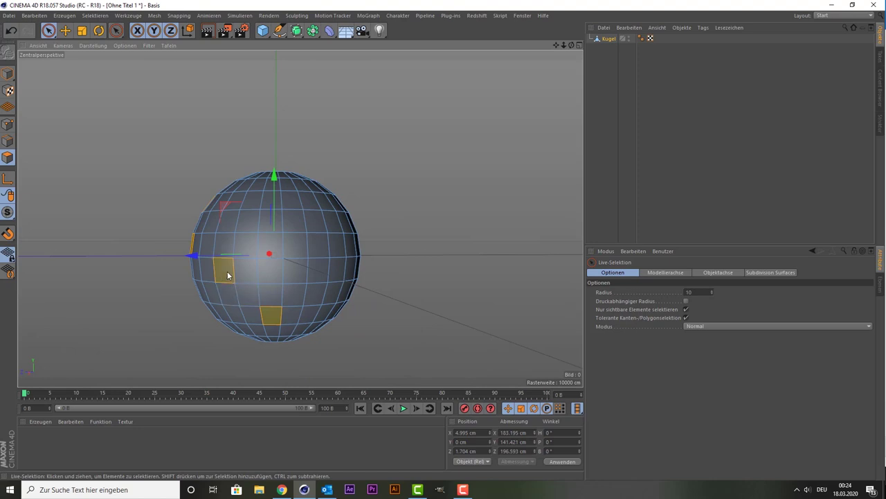
left_click(317, 250, "shift")
left_click(292, 199, "shift")
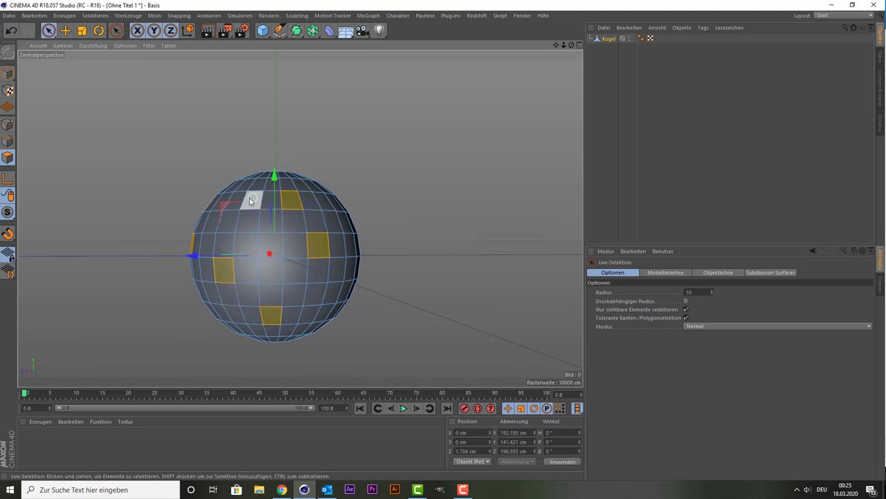
left_click(232, 215, "shift")
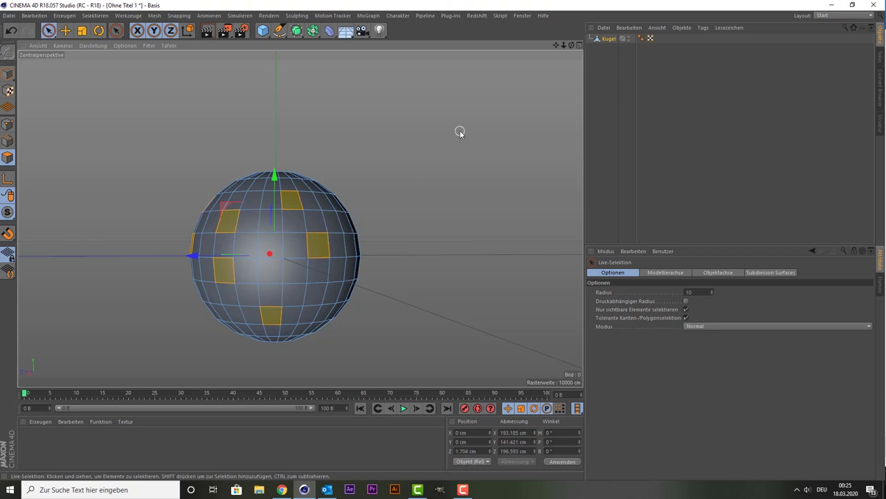
From a lower viewpoint, add a lower-left polygon, one near the top and the top polygon
mouse_move(568, 44)
left_mouse_down()
mouse_move(300, 218)
mouse_move(393, 249)
left_mouse_up()
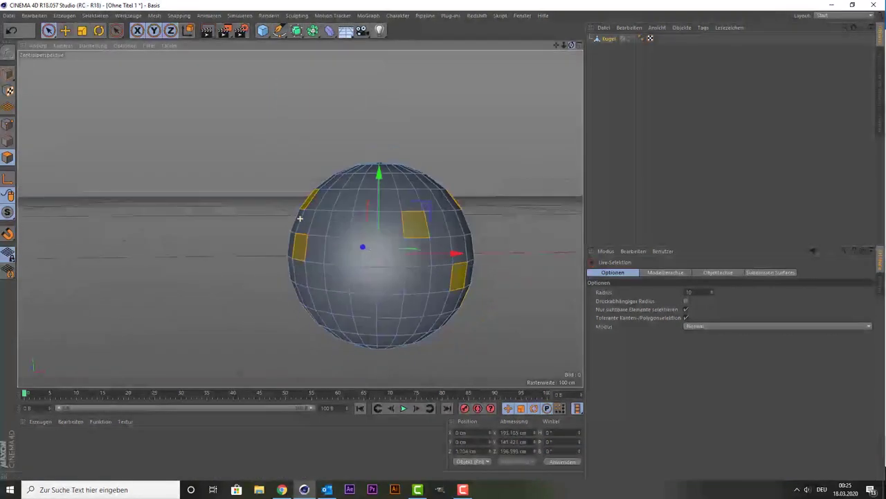
left_click(346, 322, "shift")
left_click(341, 221, "shift")
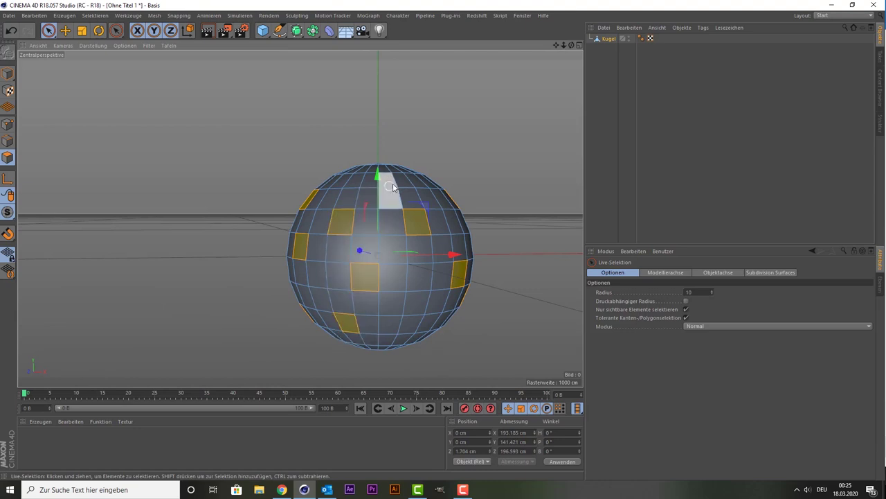
left_click(392, 187, "shift")
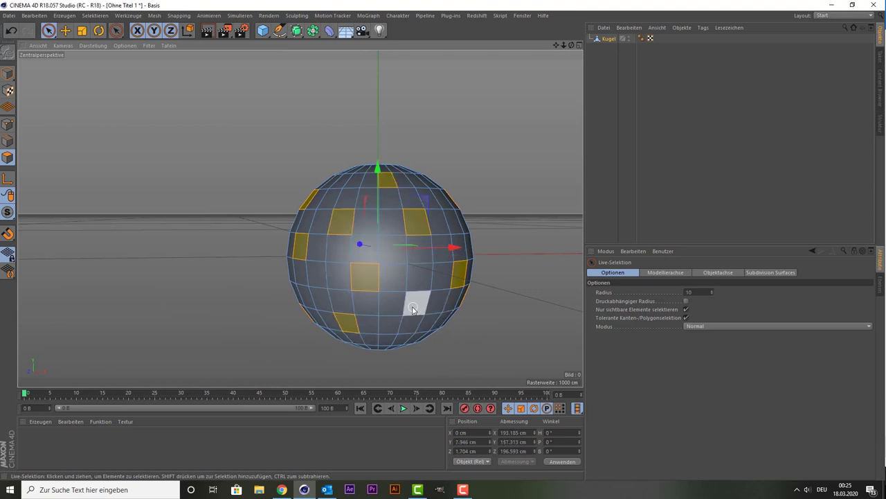
scroll(470, 161, "down", 1)
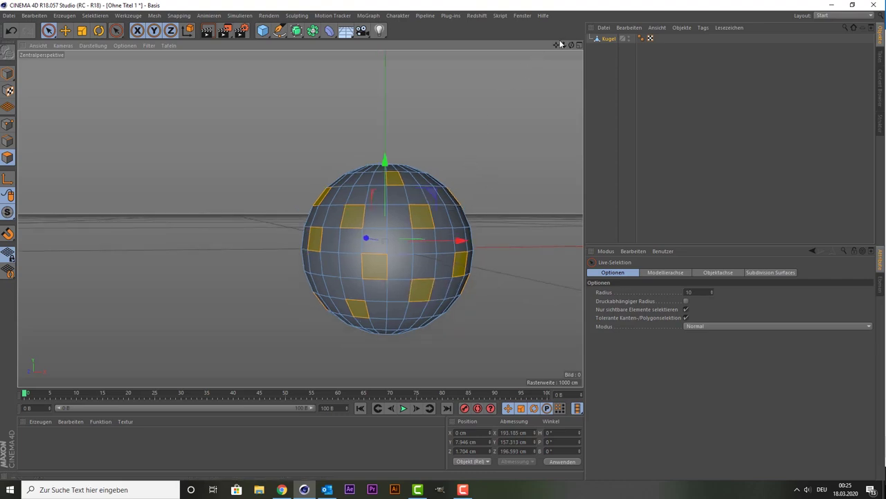
left_click_drag(558, 43, 569, 76)
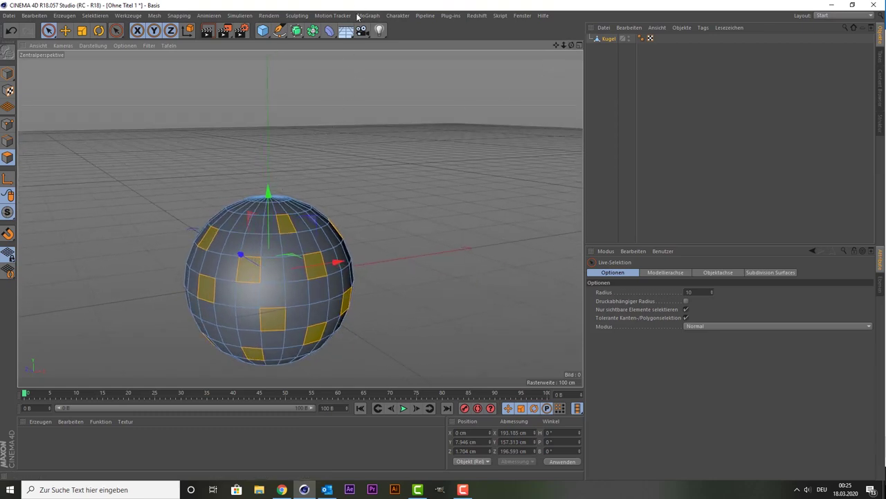
Create a MoExtrudieren object, nest it under Kugel, and reselect Kugel
left_click(368, 15)
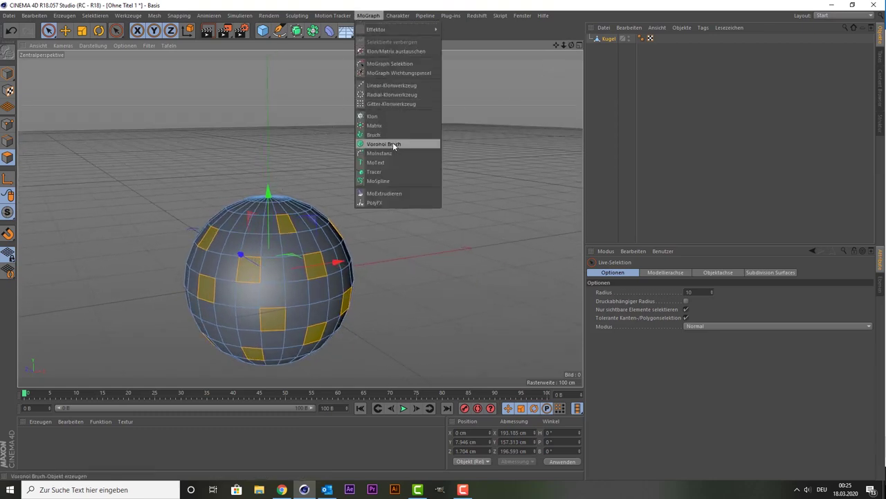
left_click(398, 198)
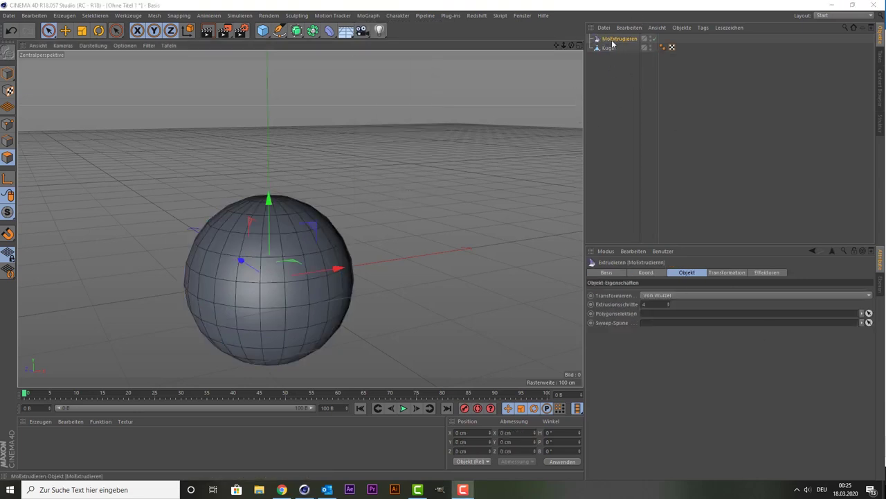
left_click_drag(612, 41, 610, 52)
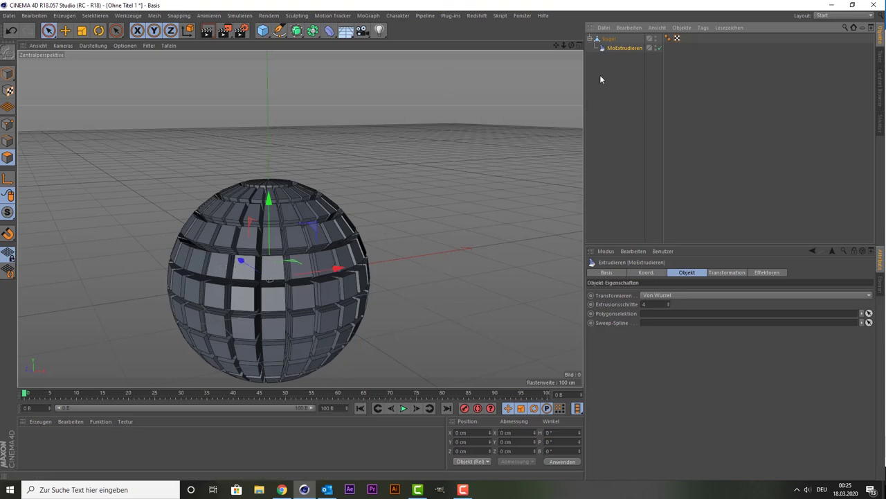
left_click(611, 39)
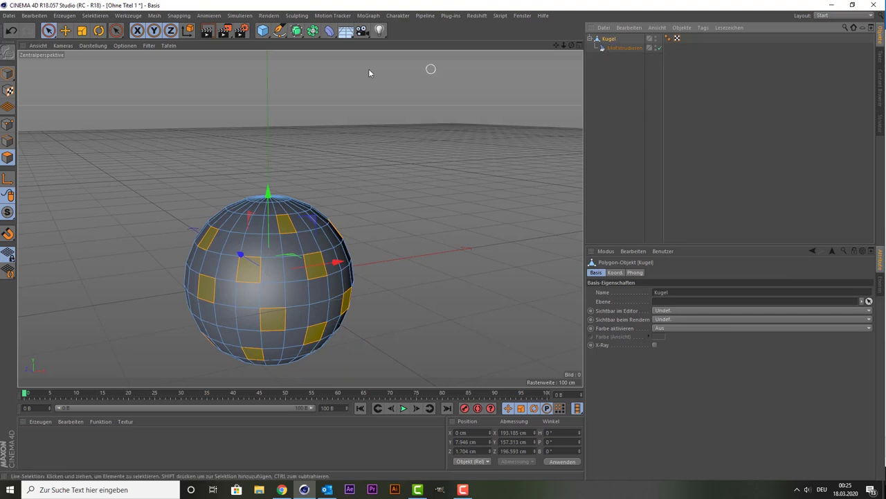
Freeze the scattered polygon selection into a Polygon-Auswahl tag on Kugel
left_click(93, 15)
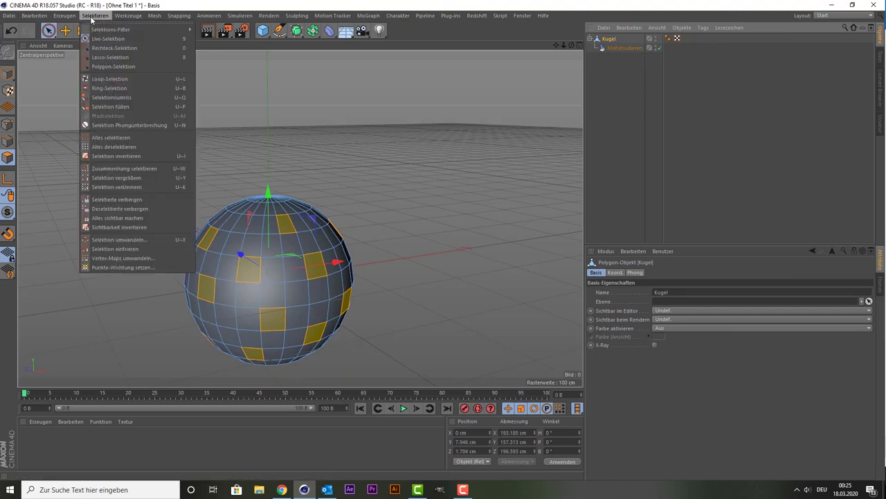
left_click(134, 249)
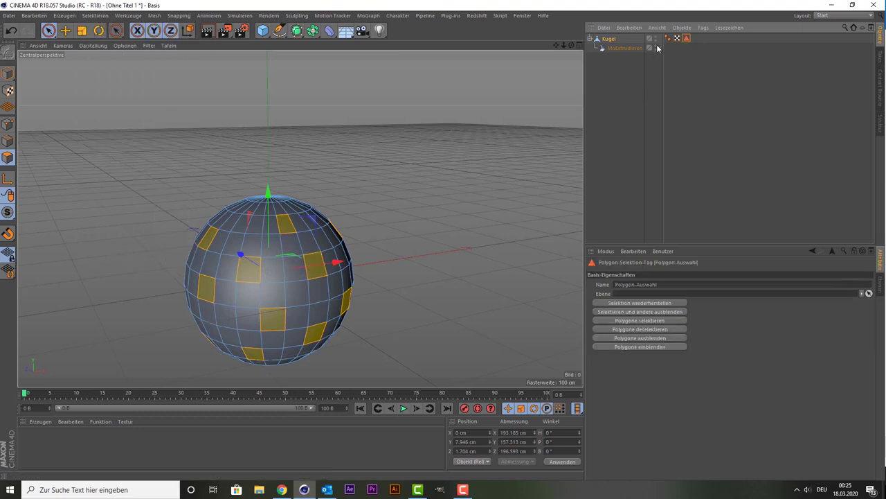
left_click(608, 90)
left_click(607, 42)
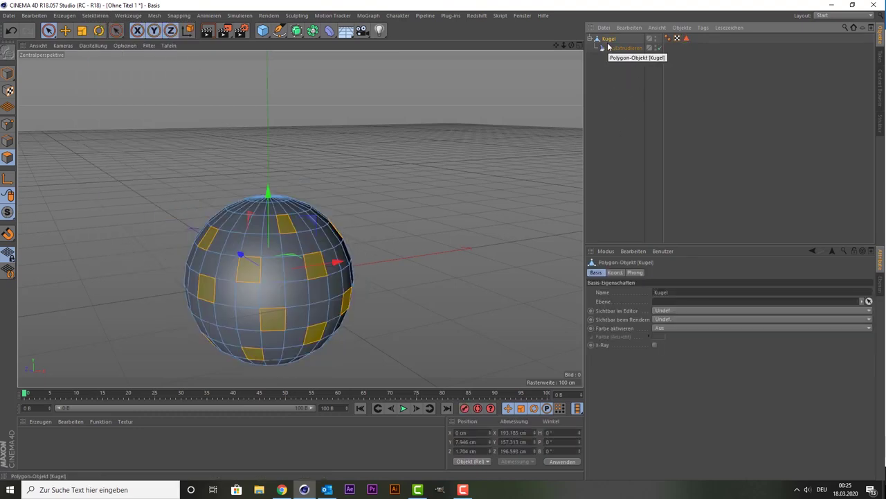
Restore the stored selection from the Polygon-Auswahl tag, then select MoExtrudieren
left_click(320, 263)
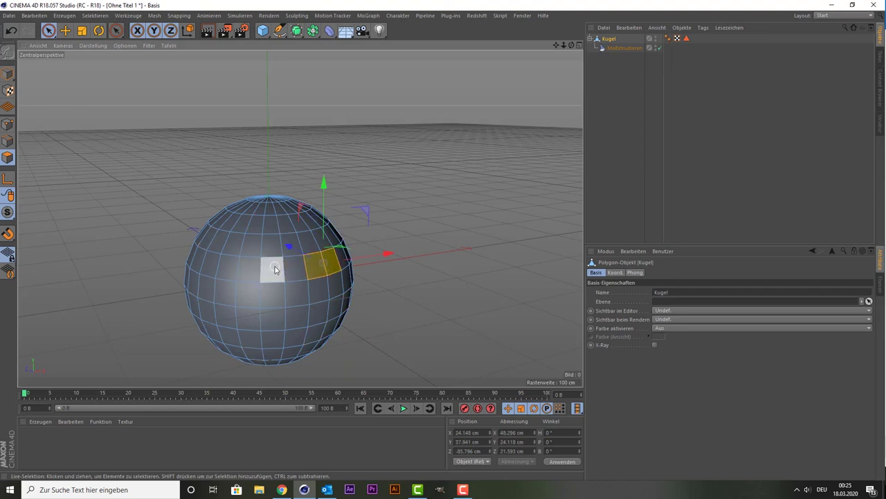
left_click(272, 269)
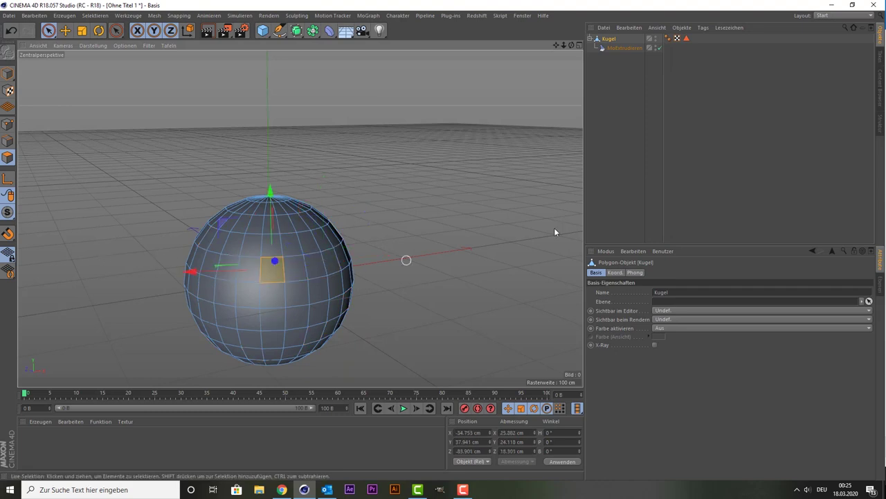
double_click(687, 38)
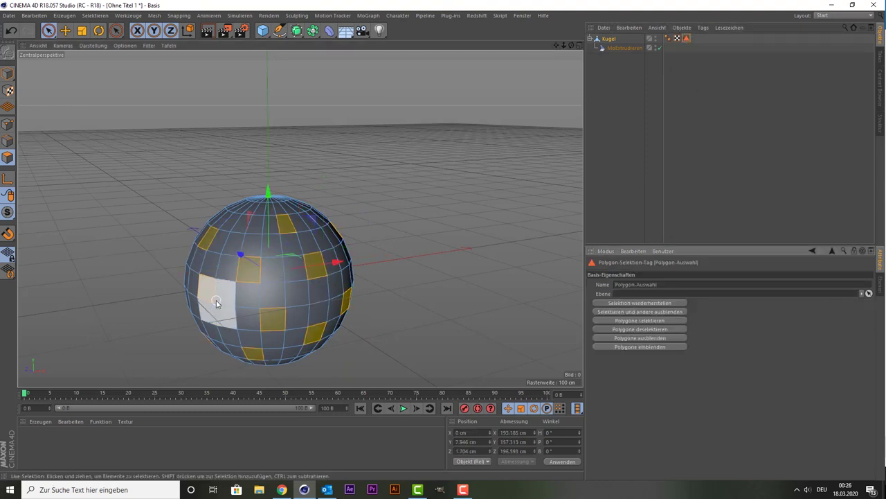
left_click(615, 48)
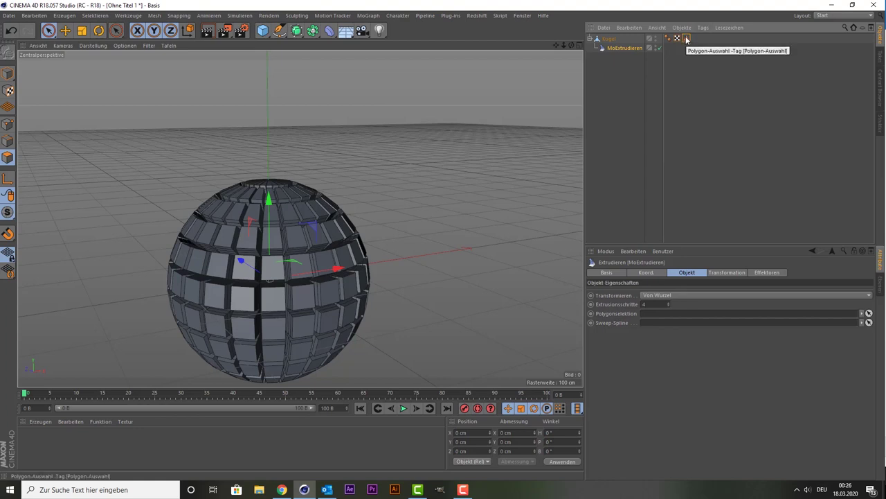
Assign the Polygon-Auswahl tag to MoExtrudieren's Polygonselektion field and set Extrusionsschritte to 14
left_click_drag(686, 38, 662, 314)
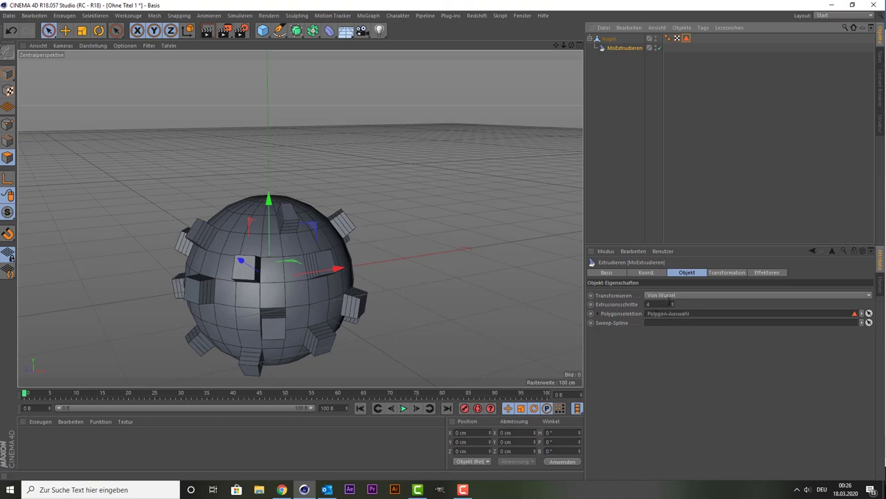
mouse_move(673, 303)
left_mouse_down()
mouse_move(693, 303)
mouse_move(675, 309)
mouse_move(687, 295)
left_mouse_up()
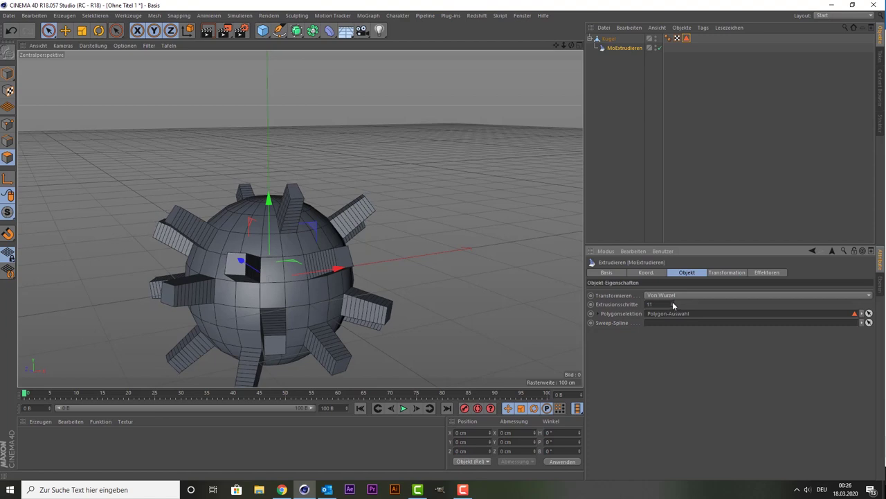
In MoExtrudieren's Transformation tab, try Y-scale and X/Y offset values, then reset them
left_click(722, 273)
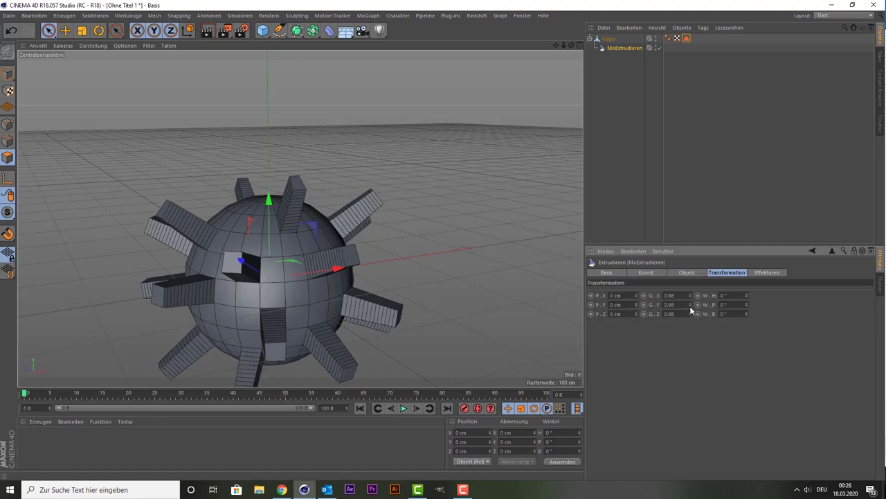
left_click_drag(690, 306, 690, 298)
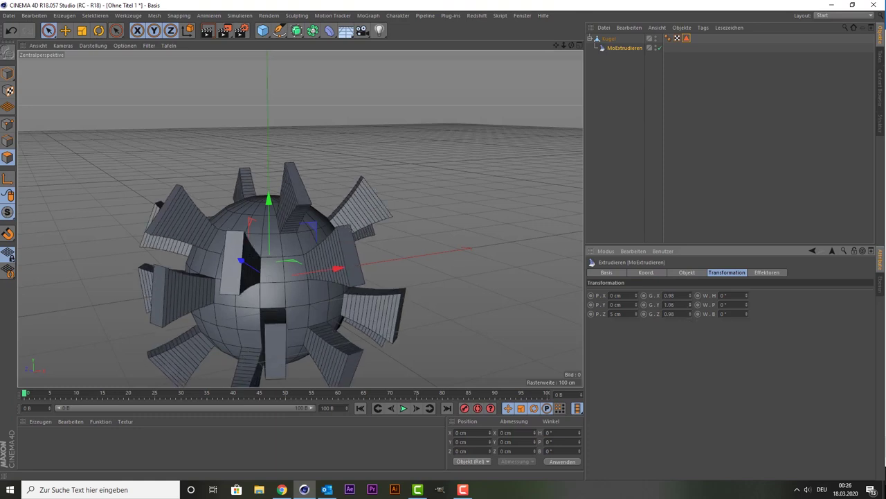
left_click_drag(691, 302, 690, 309)
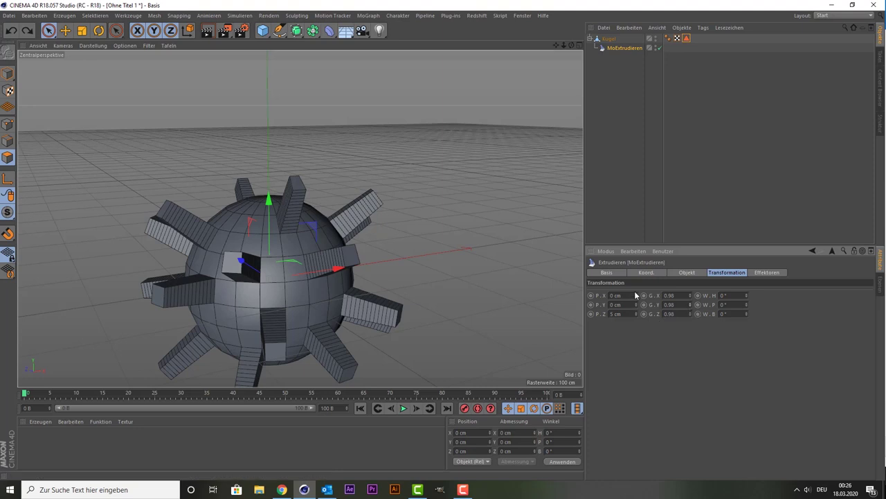
left_click_drag(636, 295, 658, 295)
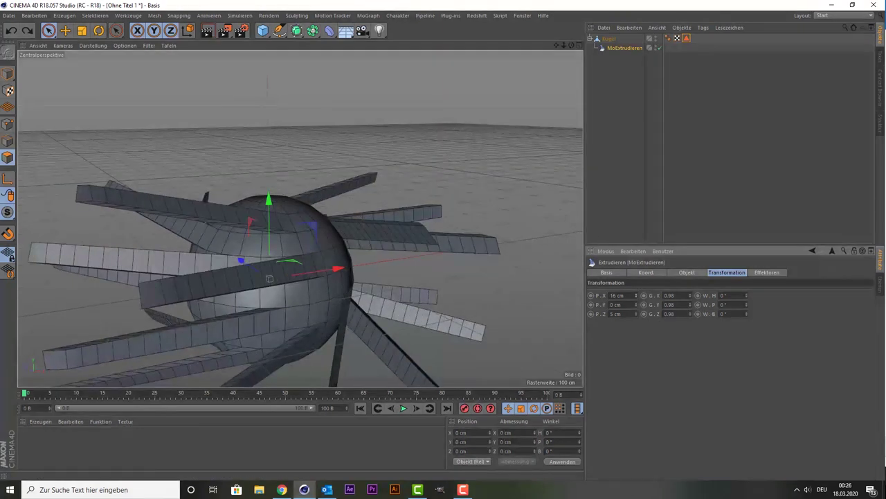
right_click(637, 295)
left_click_drag(636, 305, 636, 306)
key("ctrl+z")
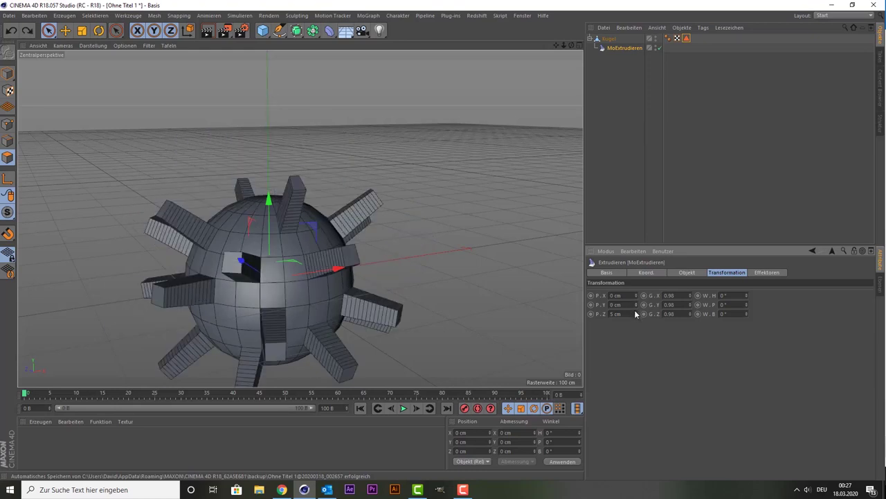
Set each step's Z offset to 7 cm and X and Y scale to 0.93
left_click_drag(636, 310, 635, 315)
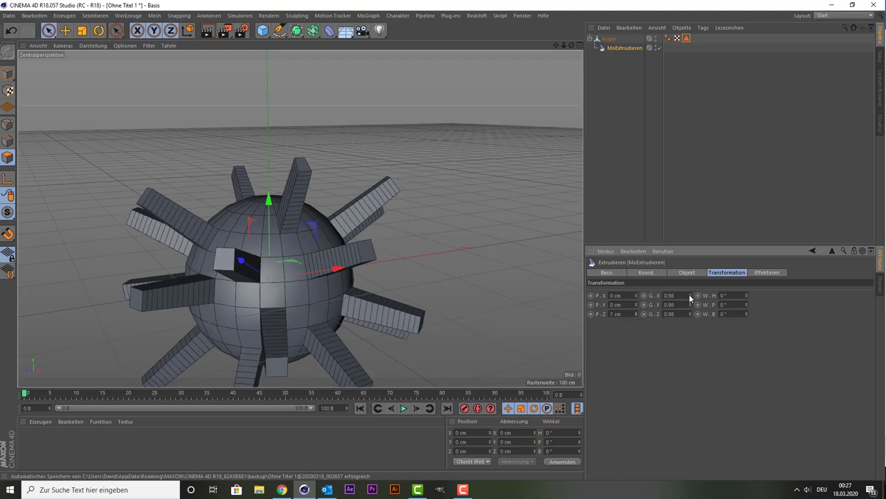
left_click_drag(690, 298, 691, 304)
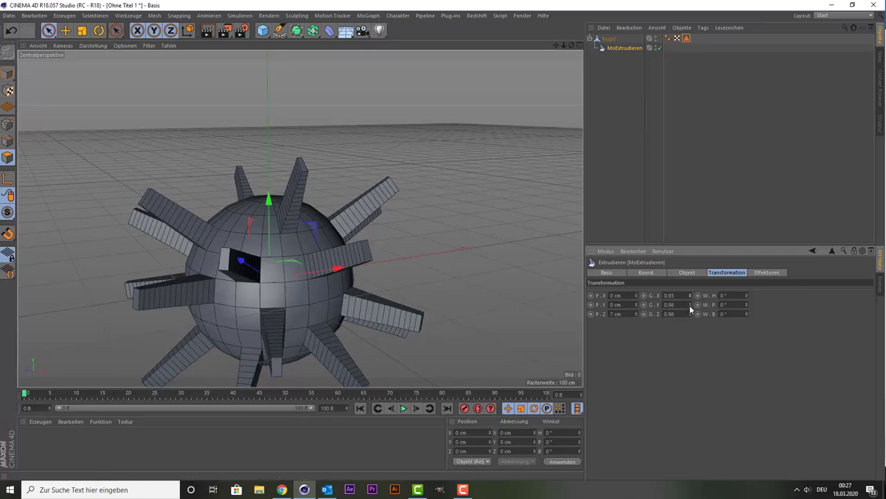
left_click_drag(689, 307, 690, 312)
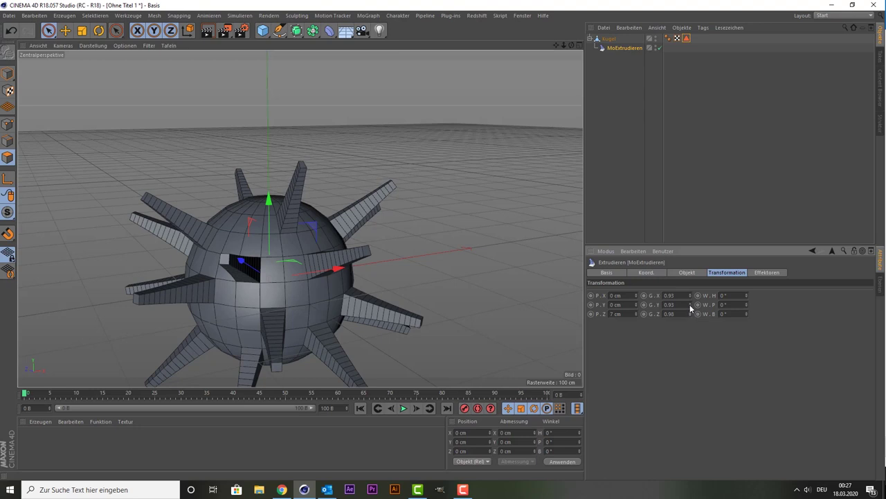
left_click_drag(257, 198, 239, 191, "alt")
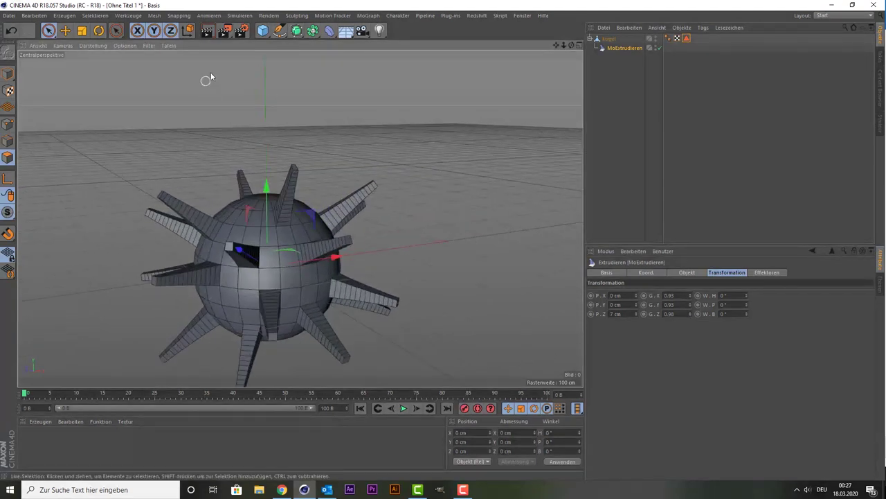
Add a Subdivision Surface and make Kugel its child to smooth the spikes
left_click(603, 39)
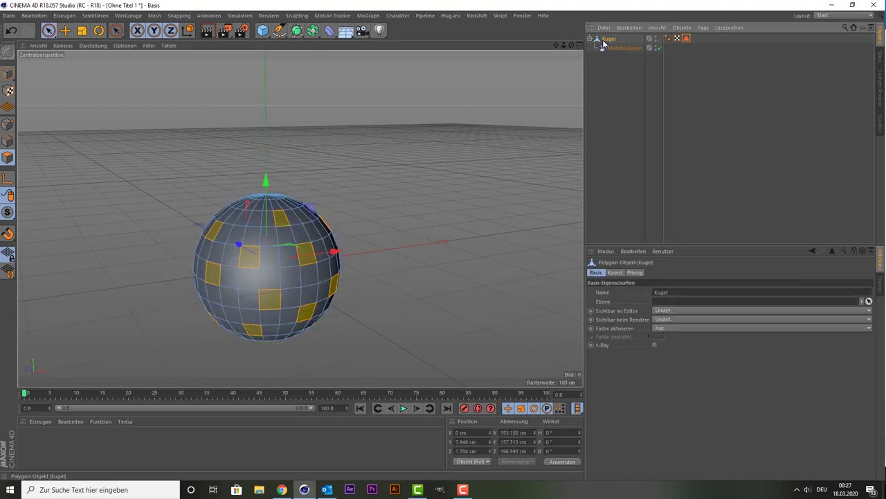
left_click(603, 48)
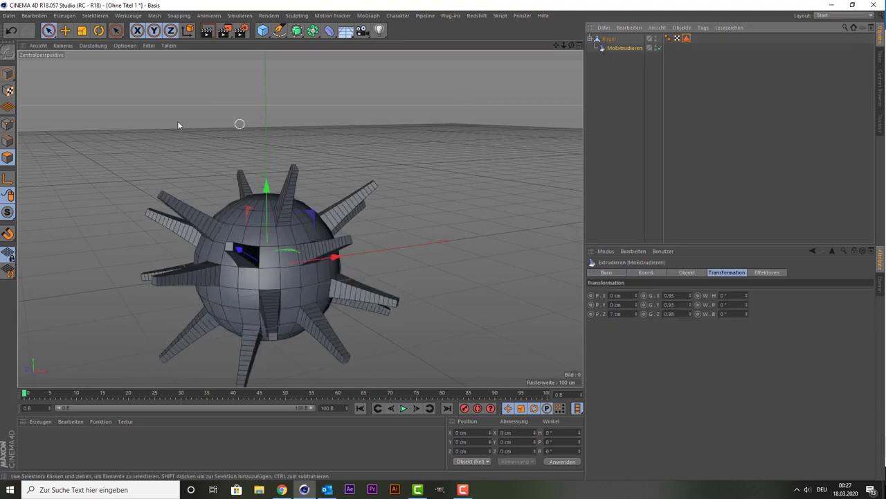
left_click(297, 32)
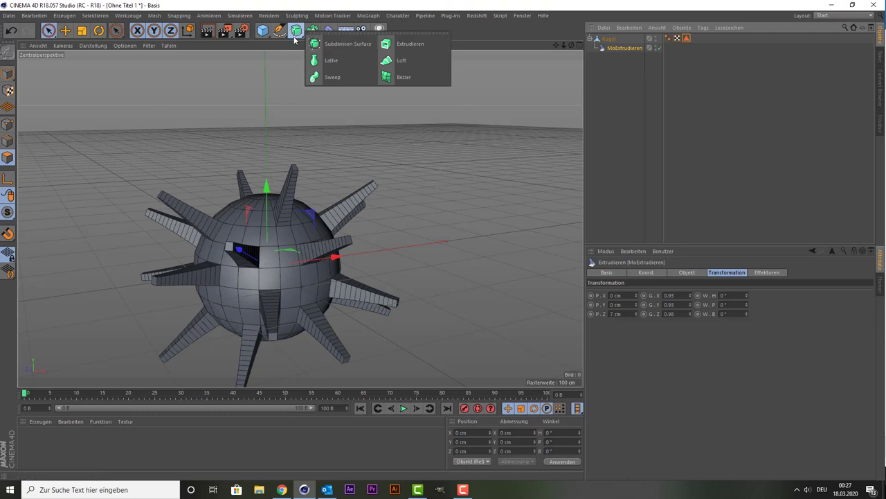
left_click(359, 46)
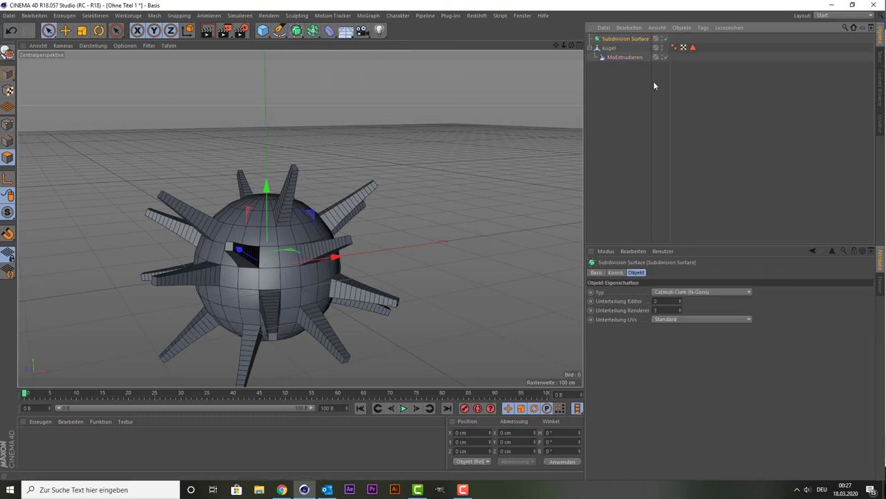
left_click_drag(611, 50, 611, 40)
left_click(636, 187)
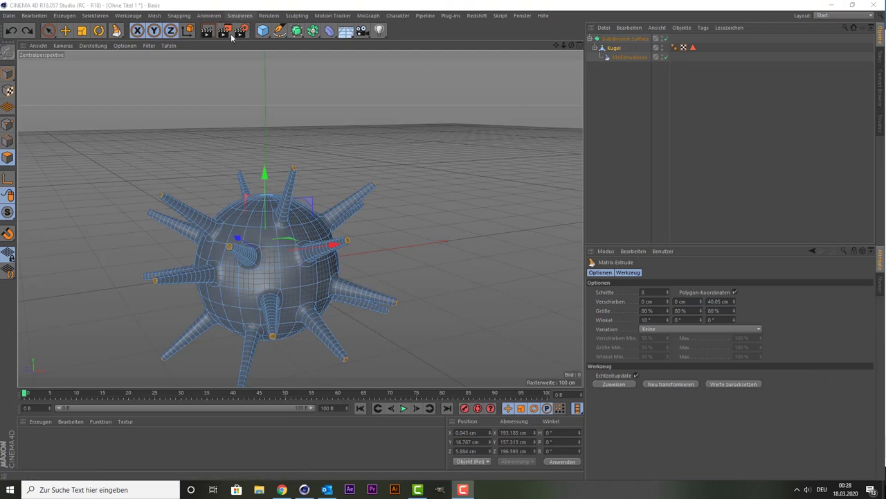
Switch to Matrix Extrude (8 steps, 80% size, 10°) and drag the extrusion back toward zero
right_click(268, 163)
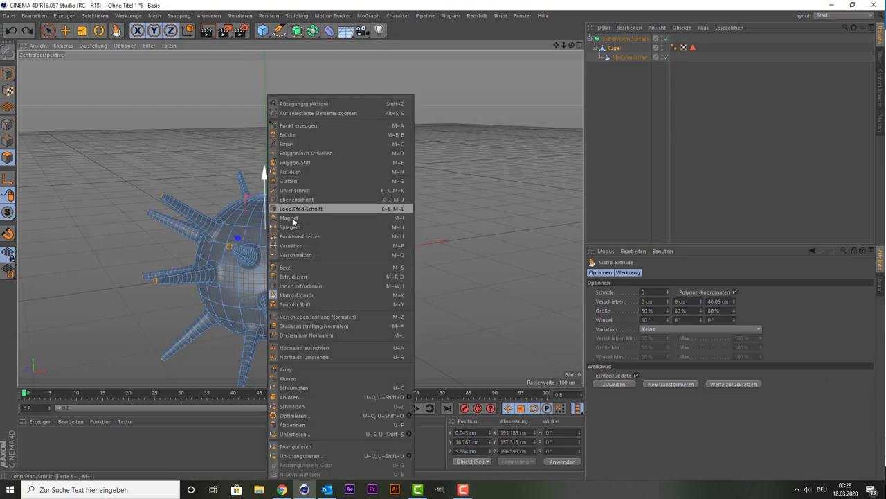
left_click(316, 296)
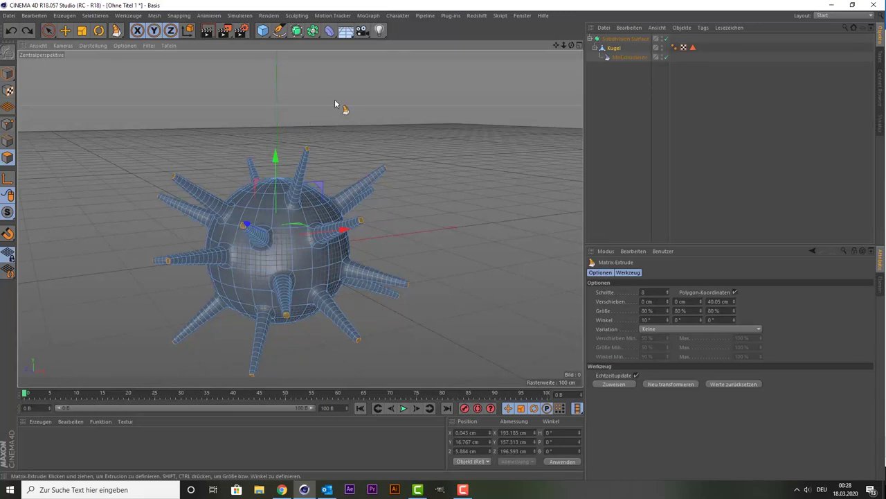
left_click_drag(335, 99, 388, 101)
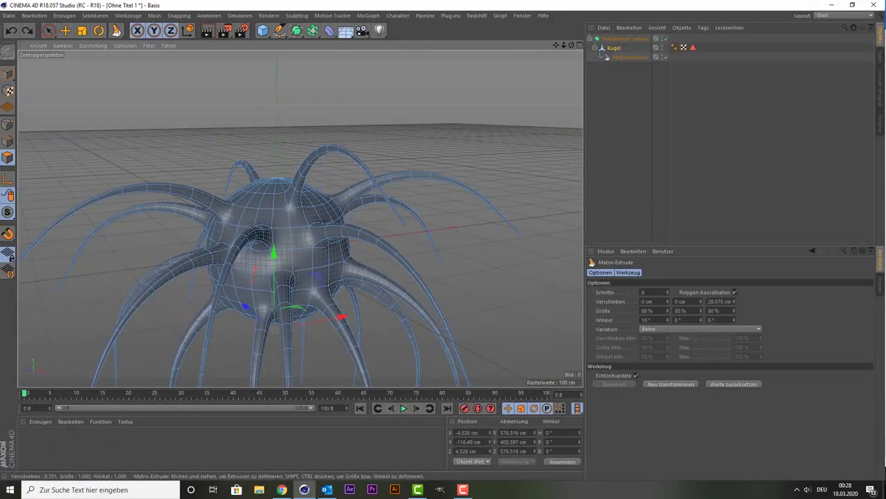
Zoom out to inspect the tentacled model, then undo the long extrusion
scroll(339, 154, "down", 2)
scroll(340, 155, "down", 3)
scroll(337, 155, "down", 2)
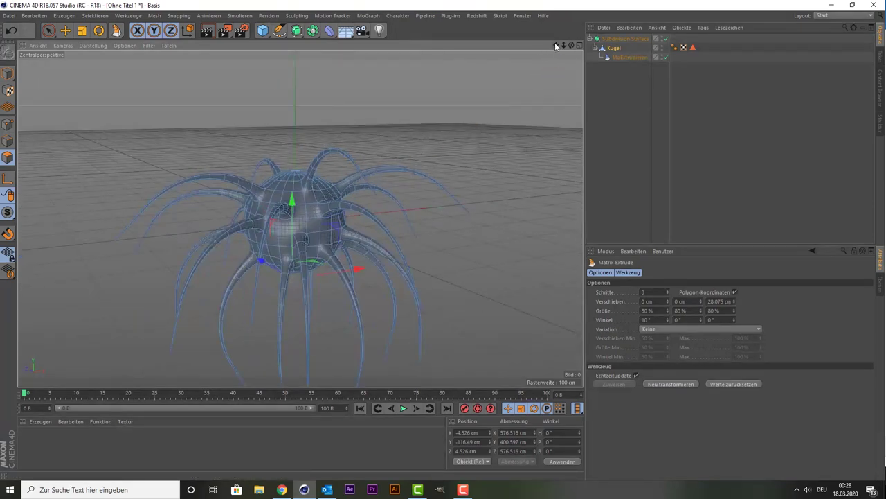
mouse_move(556, 45)
left_mouse_down()
mouse_move(300, 218)
mouse_move(741, 200)
left_mouse_up()
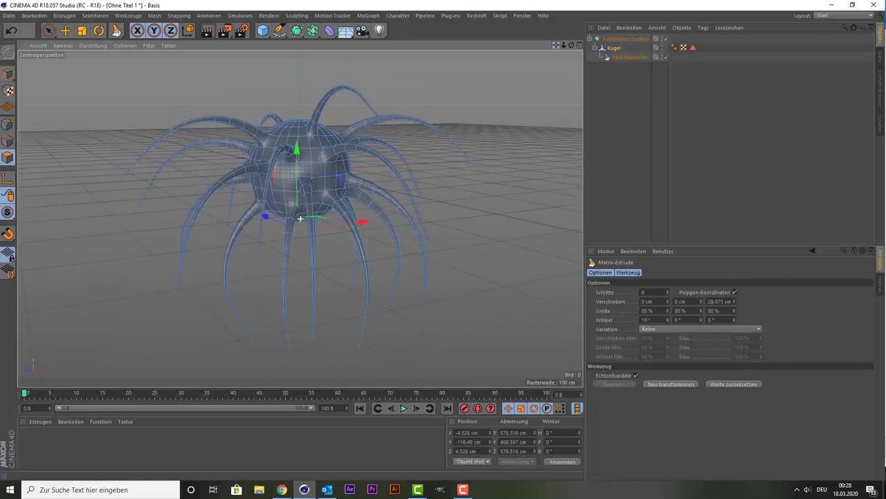
left_click(722, 163)
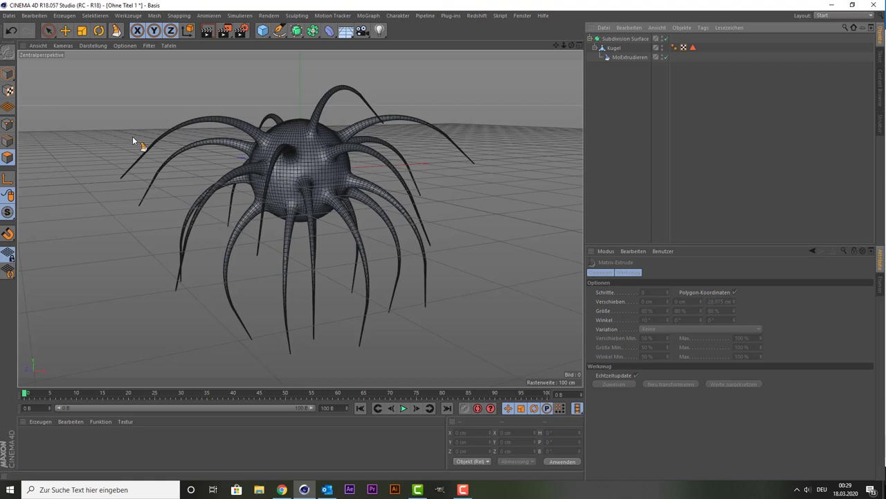
left_click(327, 242)
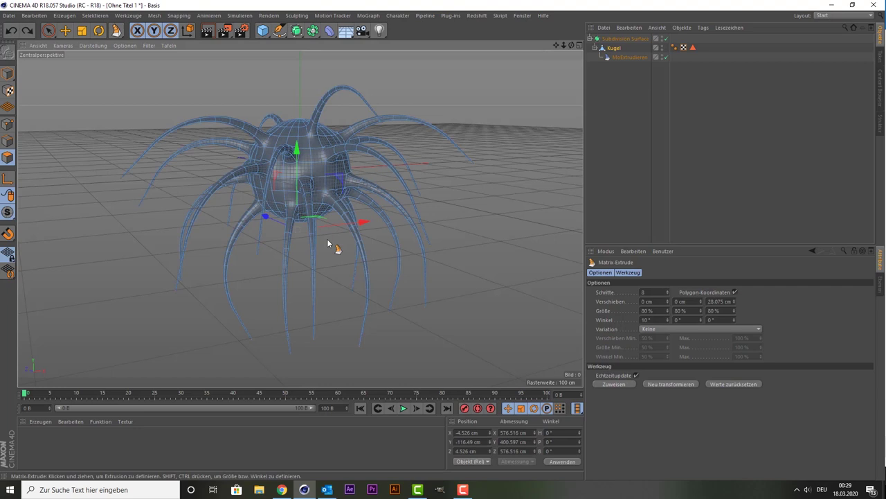
key("ctrl+z")
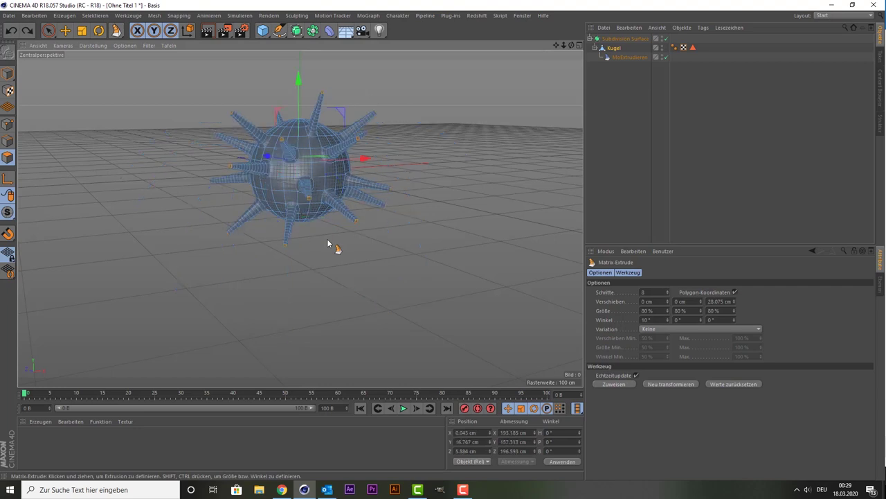
Leave the Matrix-Extrude tool, reselect Kugel, and select MoExtrudieren to show its transformation settings
key("ctrl+z")
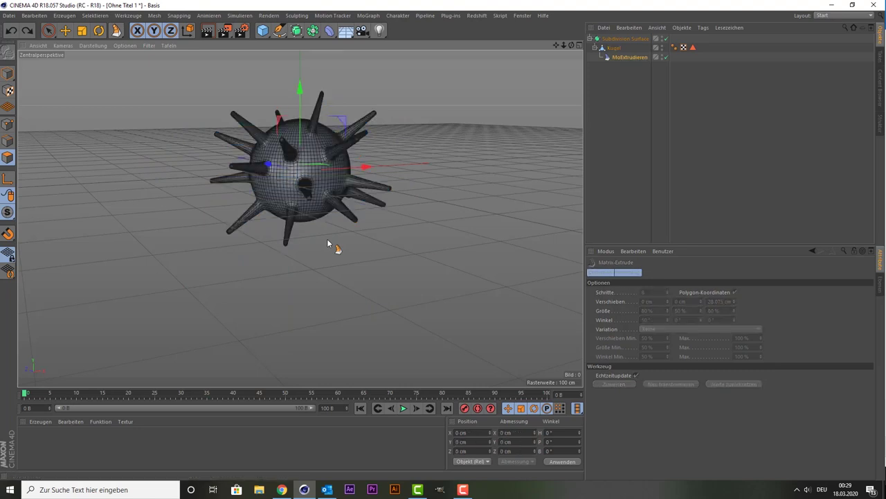
left_click(328, 242)
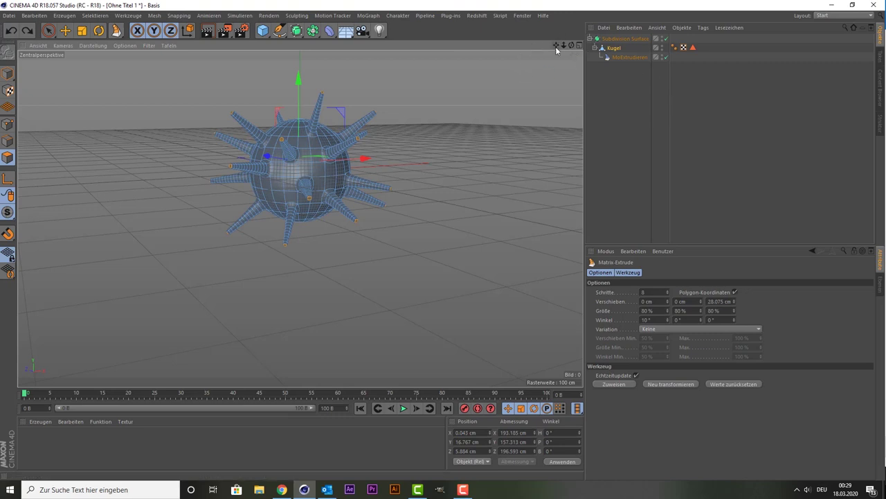
left_click_drag(555, 47, 577, 65)
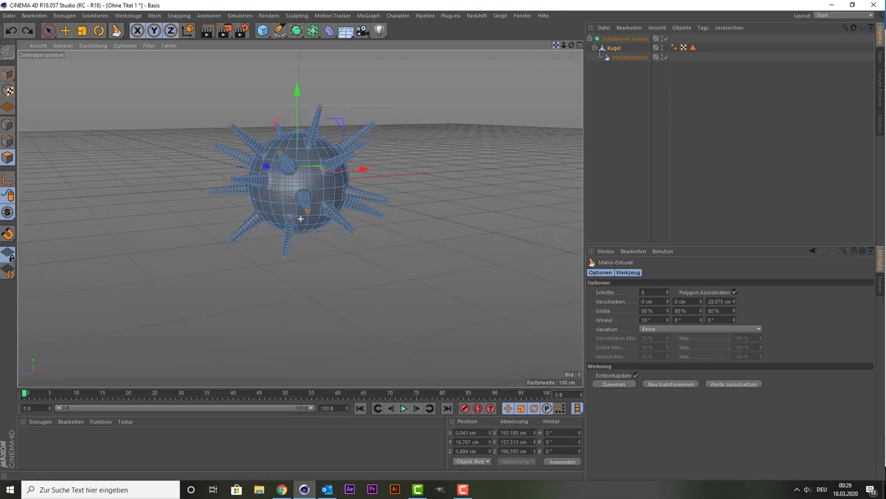
left_click(614, 49)
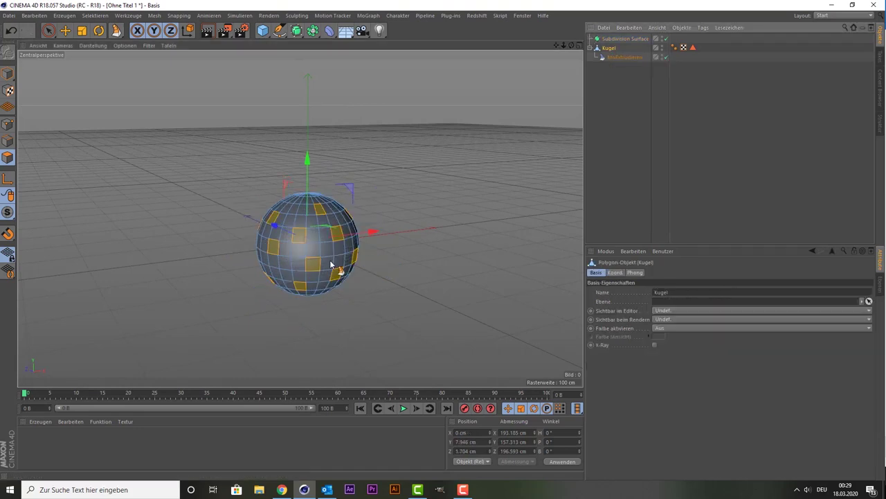
scroll(392, 246, "up", 2)
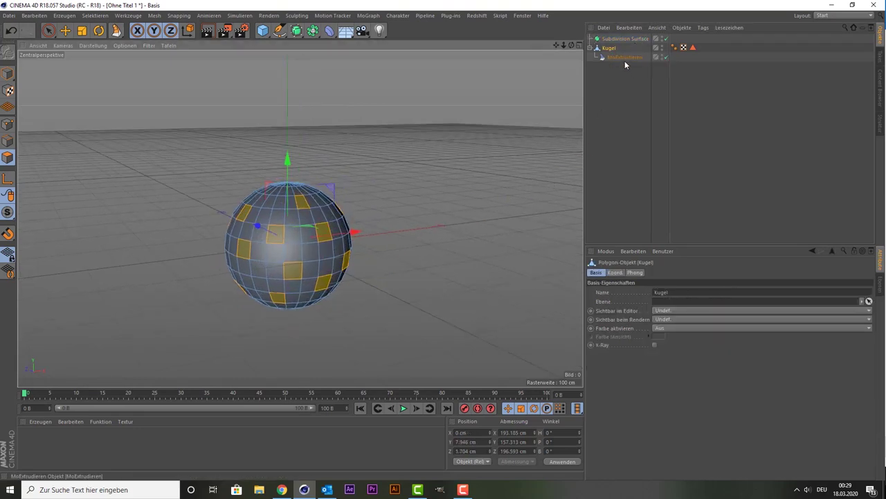
left_click(624, 58)
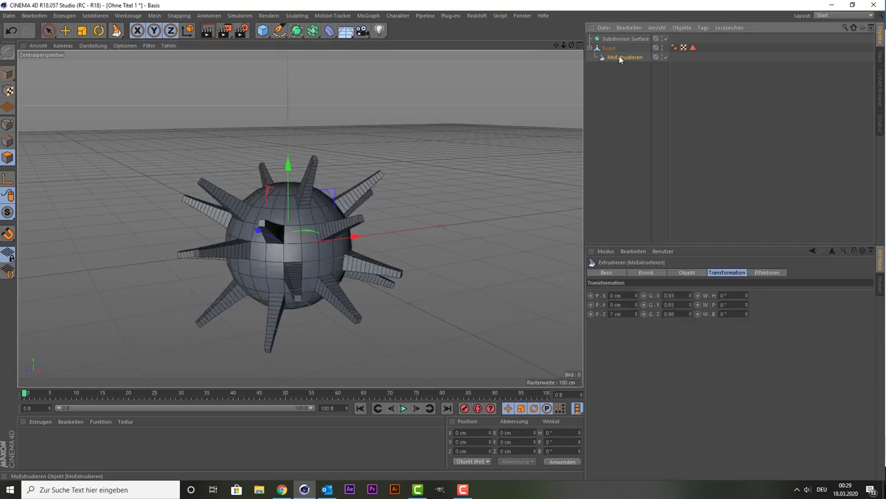
Set MoExtrudieren's per-step scale to 1.04 X, 1.04 Y and 0.96 Z
left_click(690, 303)
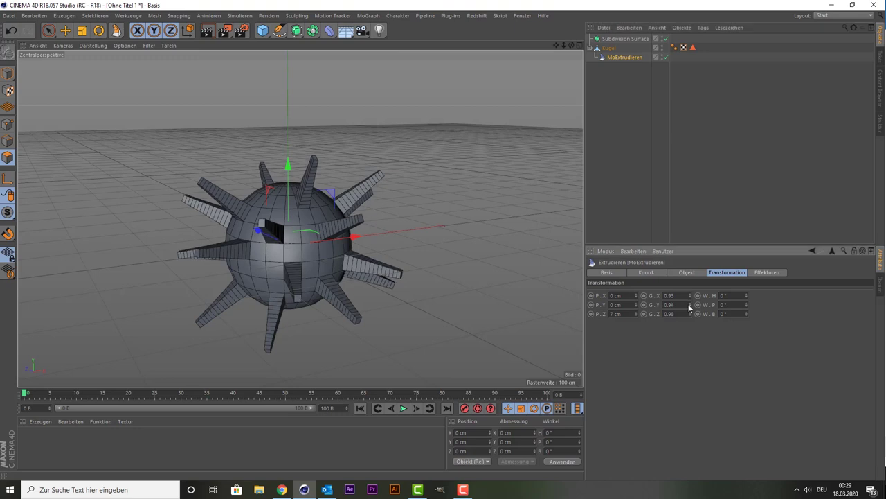
left_click(690, 315)
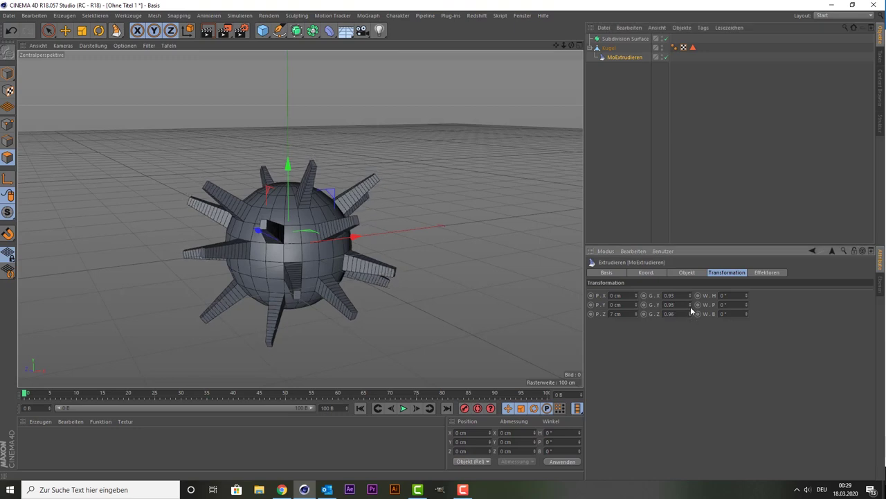
left_click(690, 297)
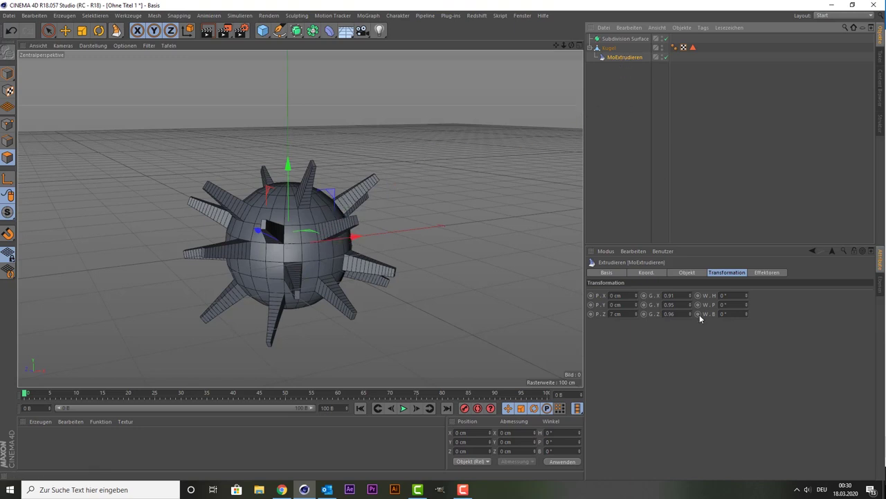
mouse_move(690, 306)
left_mouse_down()
mouse_move(690, 294)
mouse_move(690, 304)
left_mouse_up()
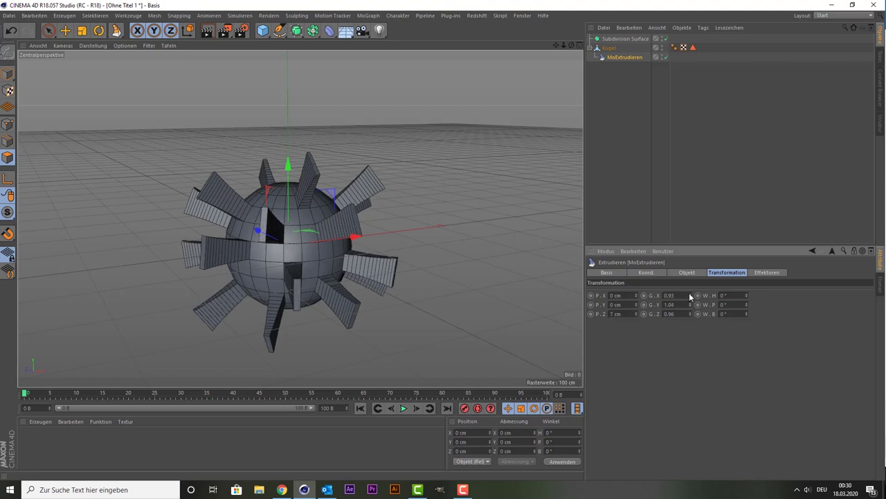
left_click_drag(689, 297, 690, 289)
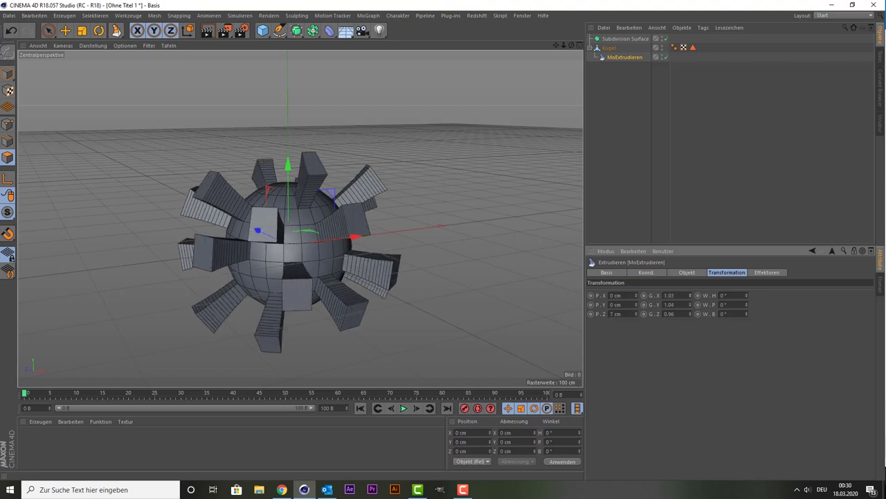
left_click(691, 295)
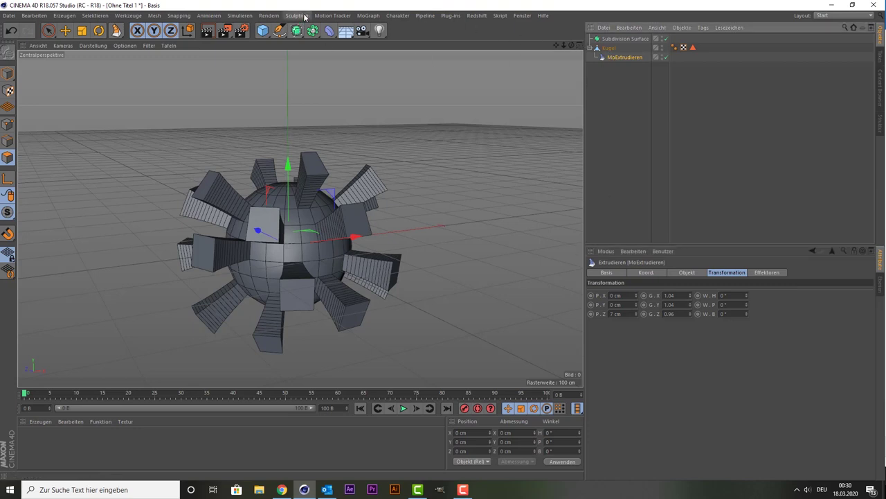
Add a Schritt (Step) effector and drag its spline's start point to the right
left_click(332, 15)
mouse_move(368, 16)
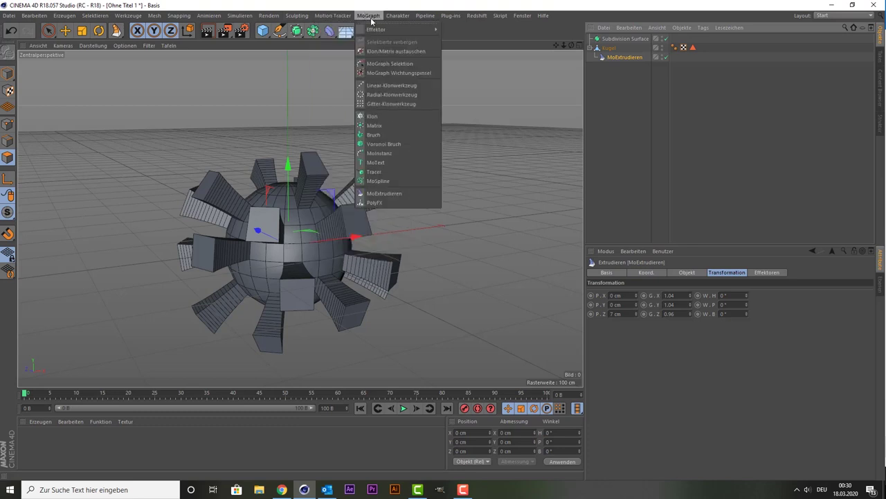
mouse_move(399, 29)
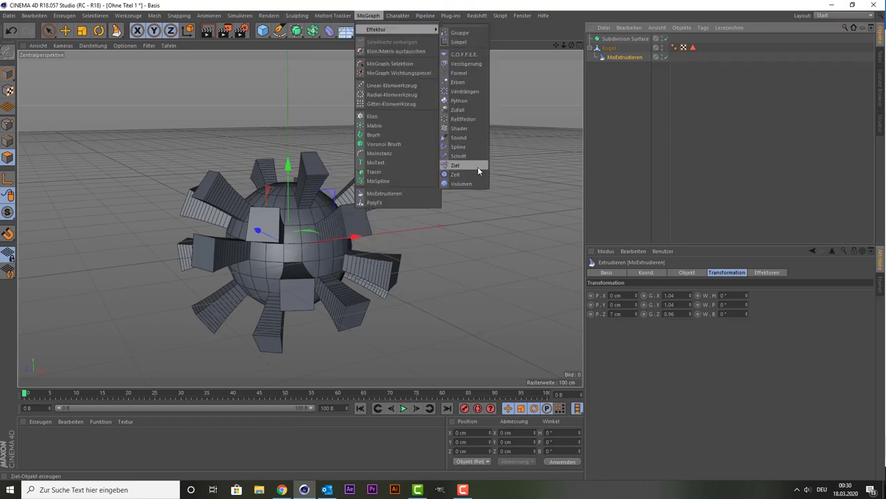
left_click(460, 156)
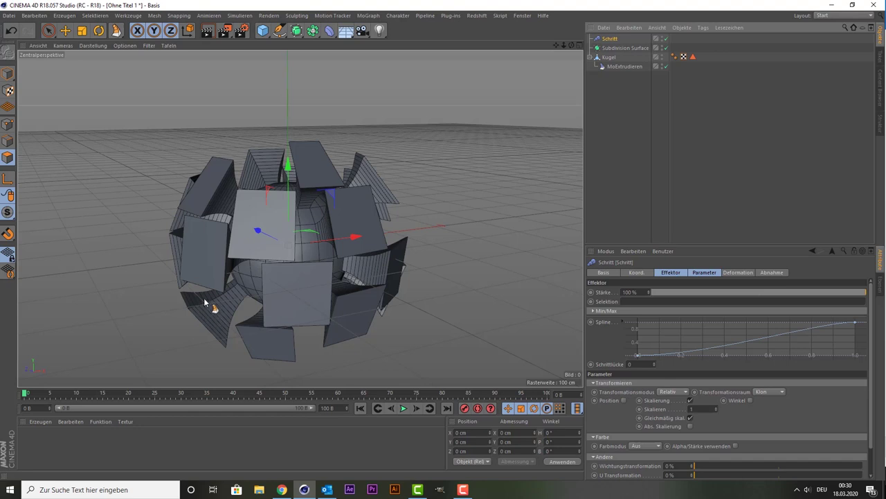
left_click(639, 356)
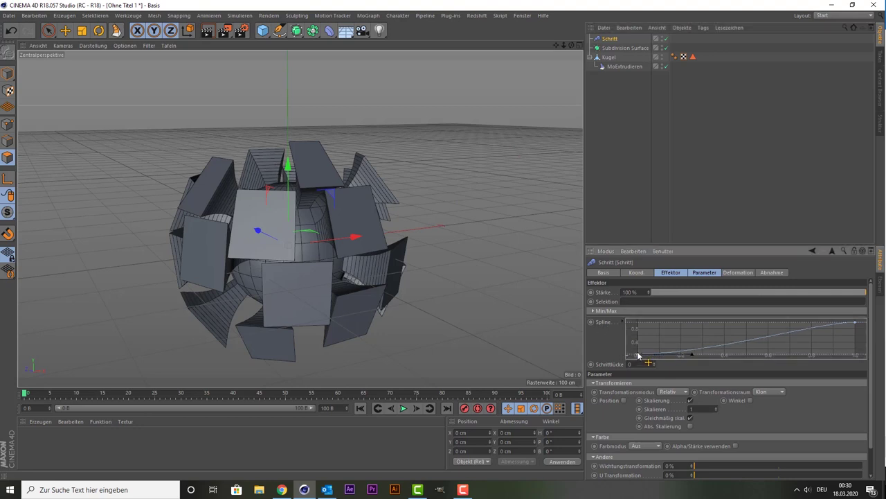
mouse_move(639, 355)
left_mouse_down()
mouse_move(703, 357)
mouse_move(676, 356)
left_mouse_up()
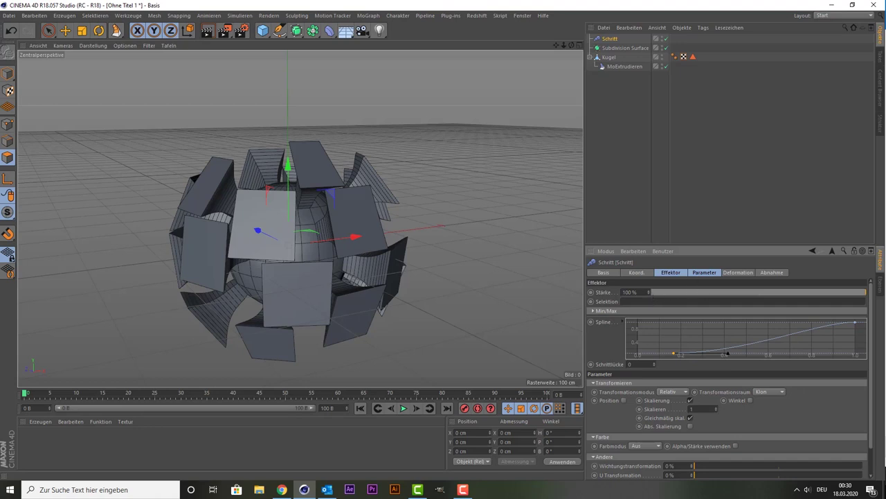
left_click(704, 273)
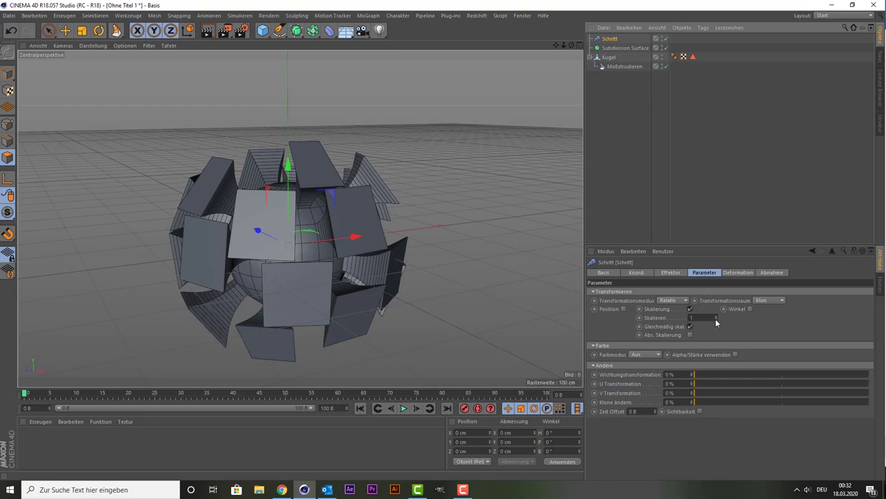
Lower the effector scale and move the spline's start and end points, undoing an extra point
mouse_move(716, 320)
left_mouse_down()
mouse_move(716, 360)
mouse_move(716, 325)
mouse_move(716, 345)
left_mouse_up()
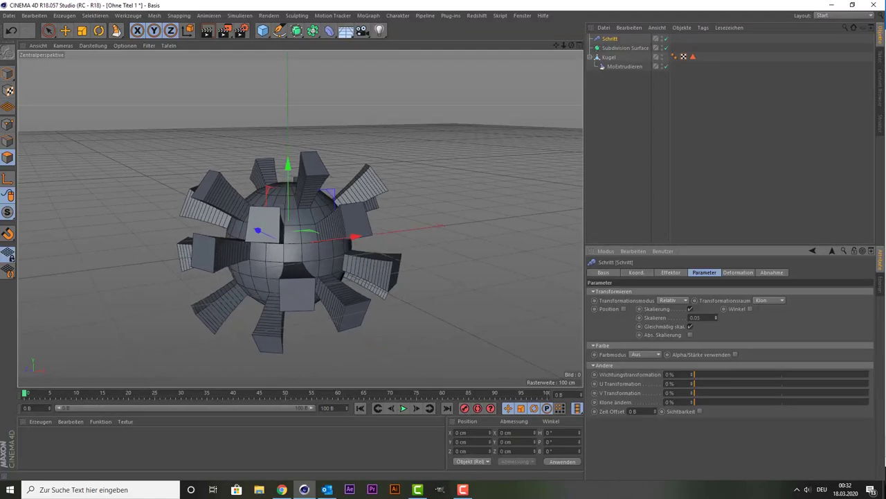
left_click(725, 275)
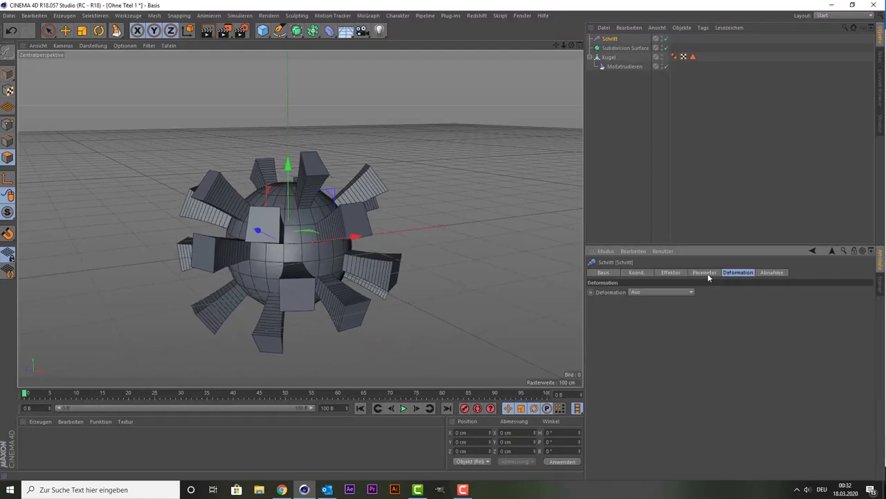
left_click(708, 273)
left_click(669, 274)
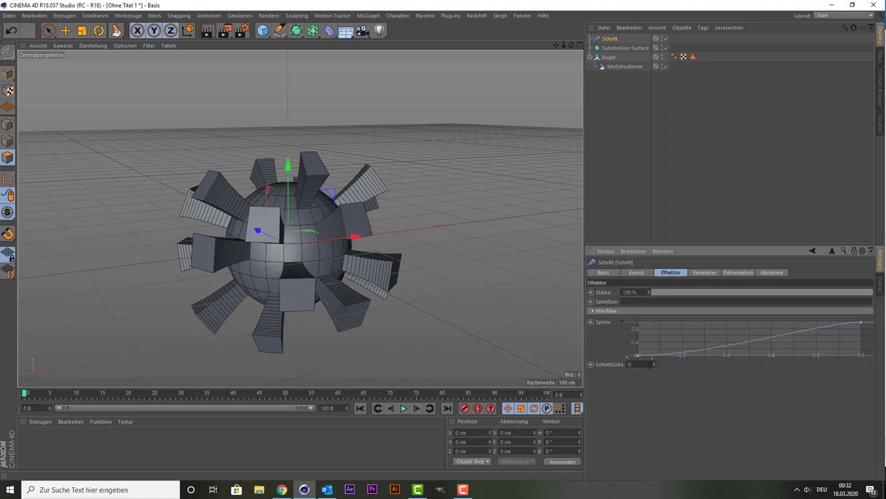
mouse_move(637, 356)
left_mouse_down()
mouse_move(786, 324)
mouse_move(615, 381)
left_mouse_up()
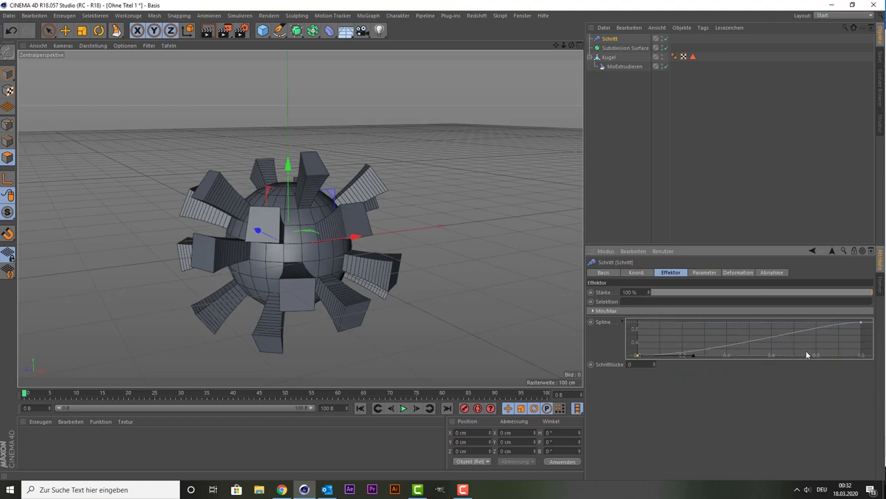
left_click_drag(862, 323, 815, 323)
left_click(843, 324)
key("ctrl+z")
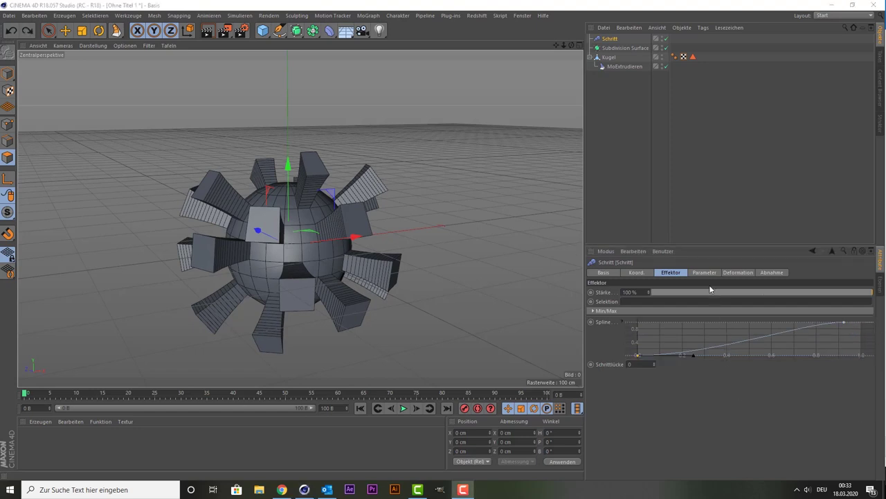
Raise the Schritt effector's scale to 0.71
left_click(701, 272)
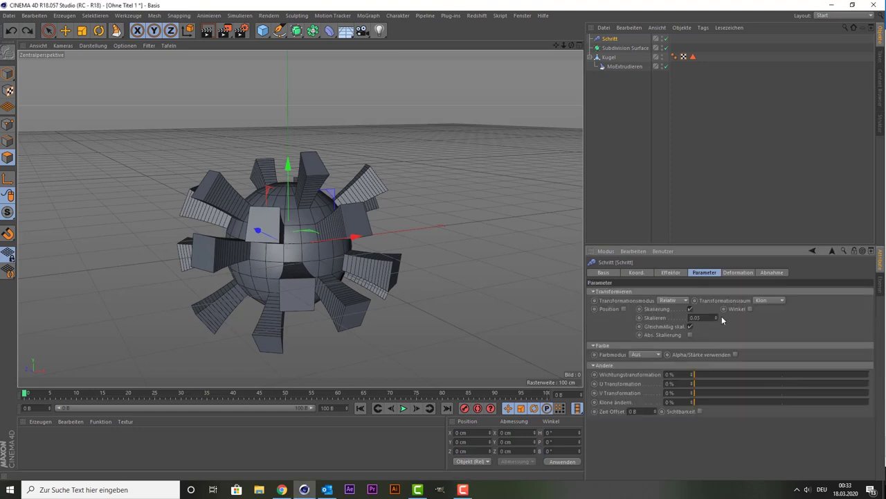
left_click_drag(716, 318, 715, 277)
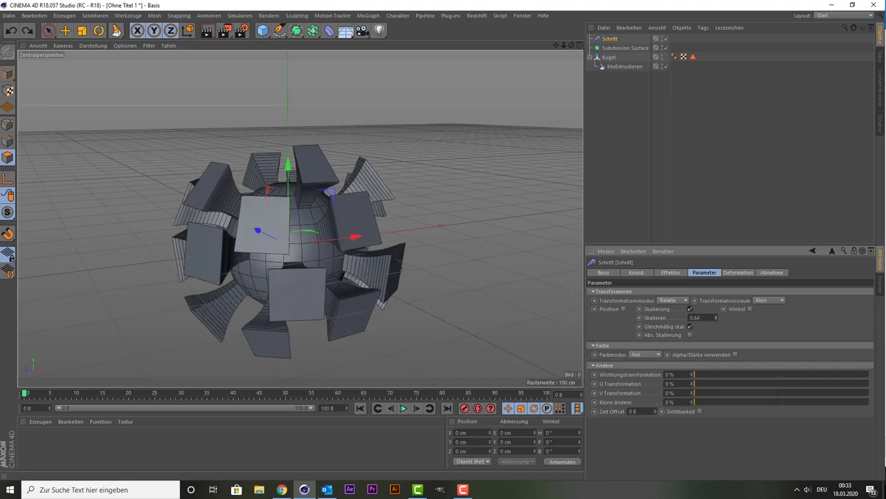
left_click_drag(715, 318, 716, 305)
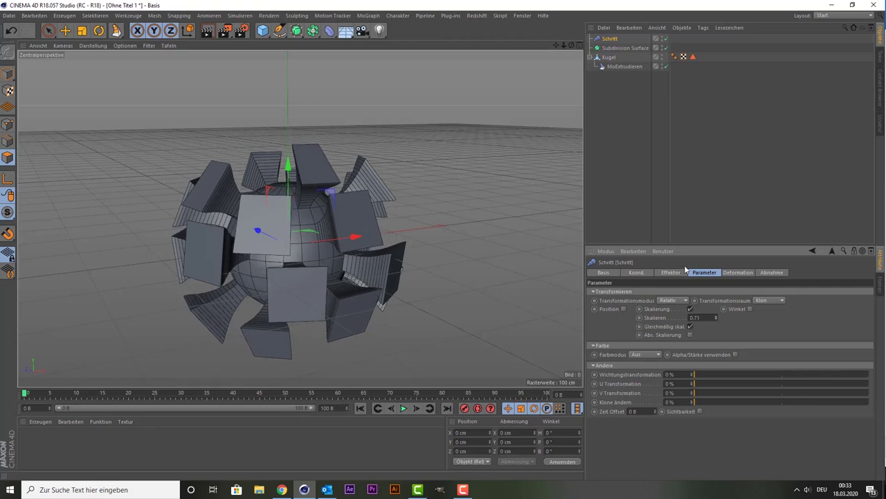
Adjust the spline's end tangent and move its first point so the curve rises around the midpoint
left_click(672, 272)
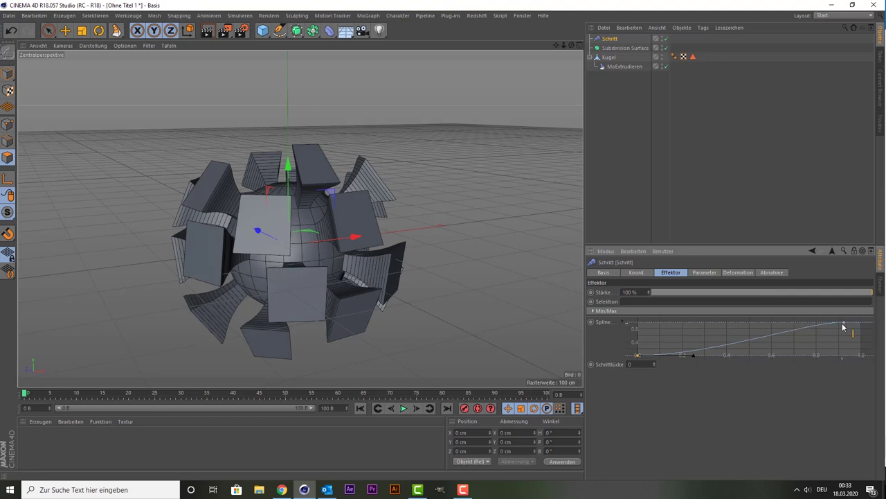
left_click_drag(842, 323, 842, 317)
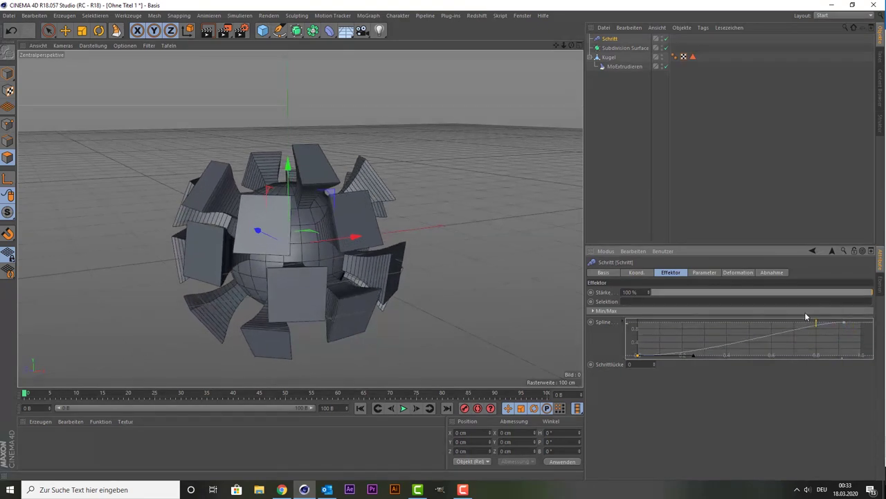
mouse_move(755, 324)
left_mouse_down()
mouse_move(791, 316)
mouse_move(794, 327)
left_mouse_up()
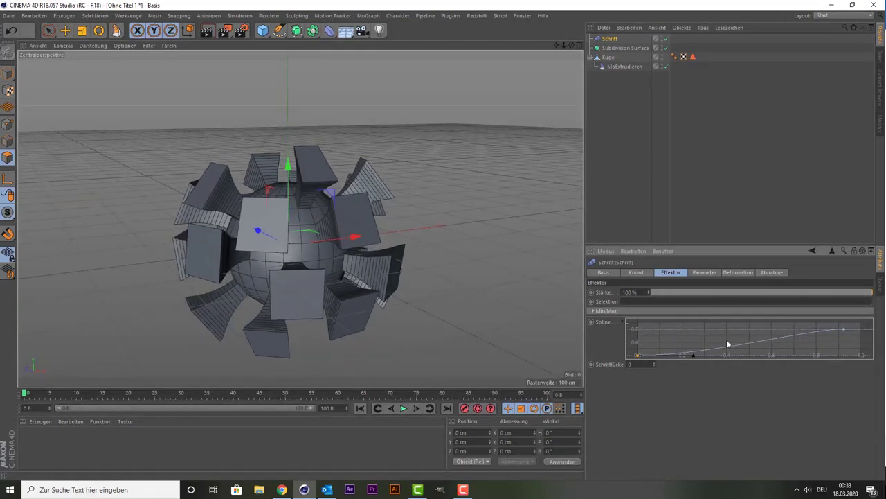
mouse_move(640, 358)
left_mouse_down()
mouse_move(745, 344)
mouse_move(746, 335)
mouse_move(747, 374)
mouse_move(723, 370)
left_mouse_up()
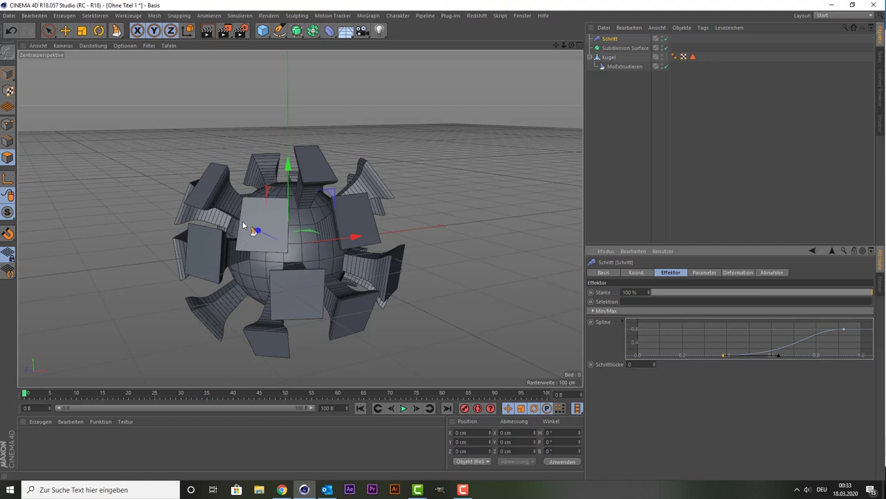
Reset MoExtrudieren's X and Y scale to 1 and nest Kugel under Subdivision Surface
left_click(611, 66)
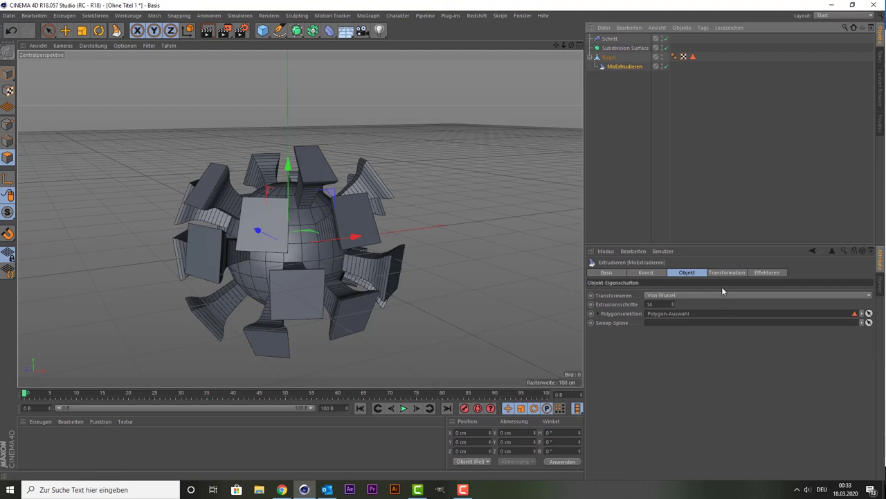
left_click(725, 273)
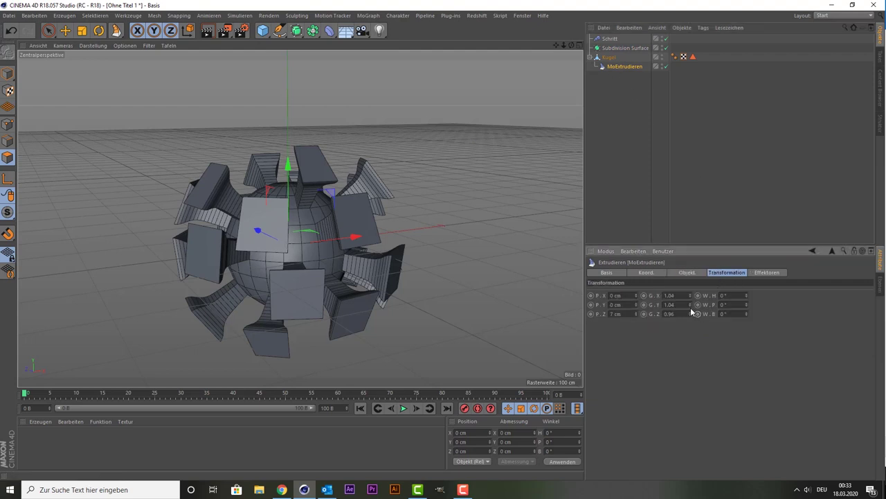
left_click_drag(689, 304, 689, 311)
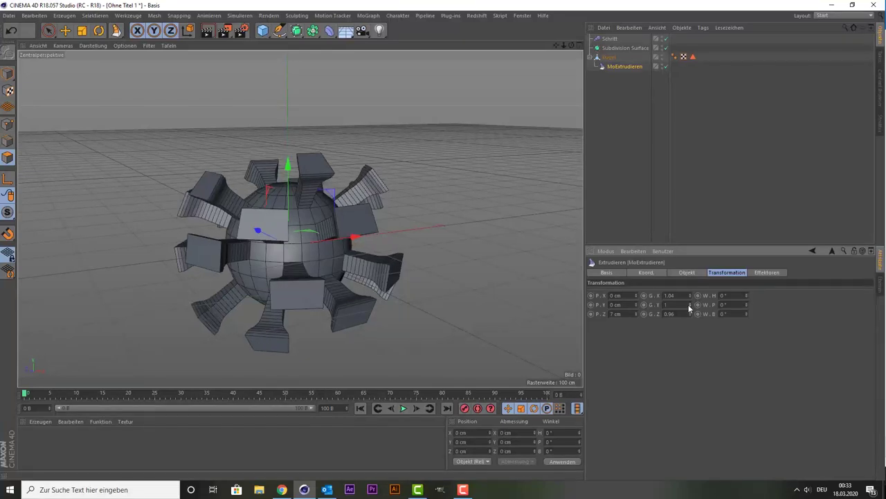
left_click_drag(689, 295, 691, 299)
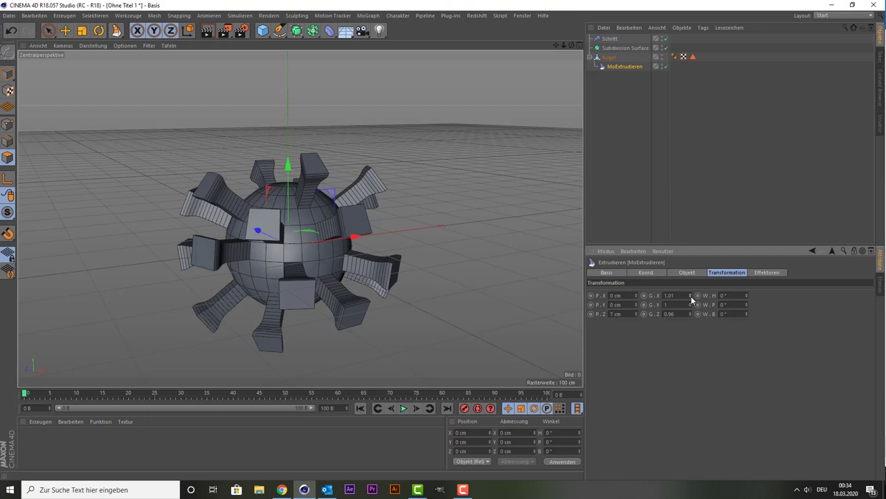
left_click(691, 299)
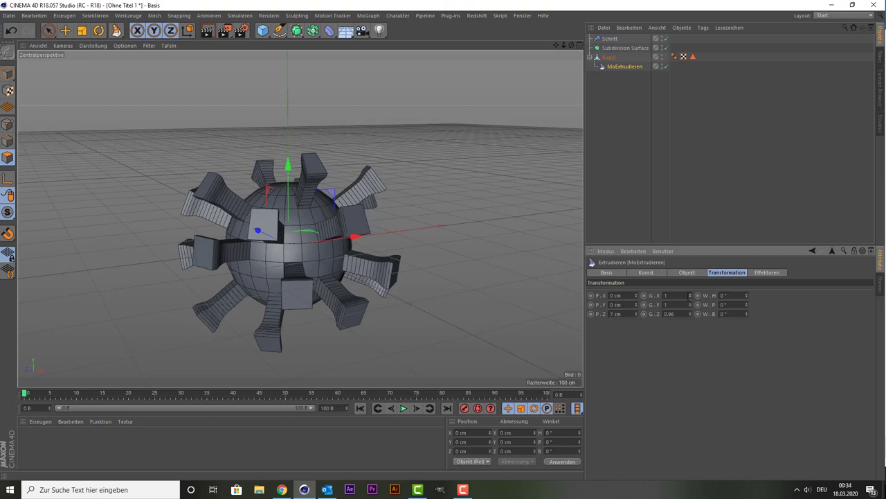
left_click(612, 57)
left_click(626, 151)
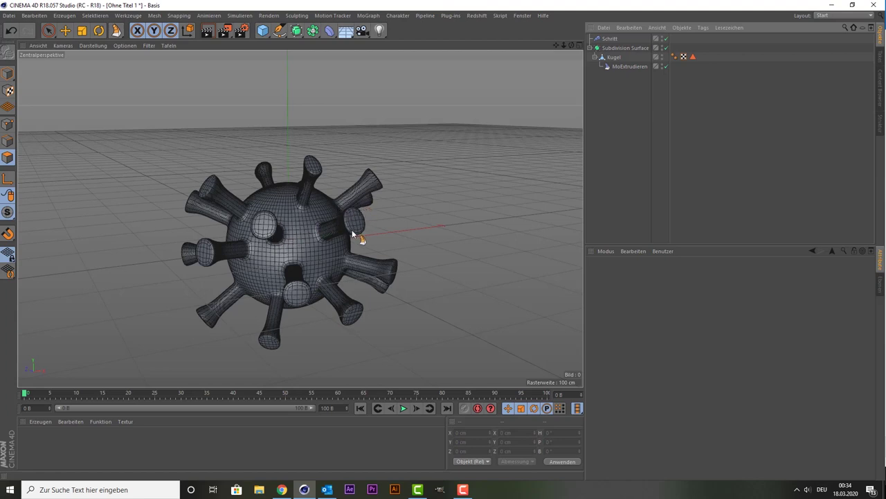
Set MoExtrudieren's scale to 1.04 X and 1.03 Y
left_click(634, 66)
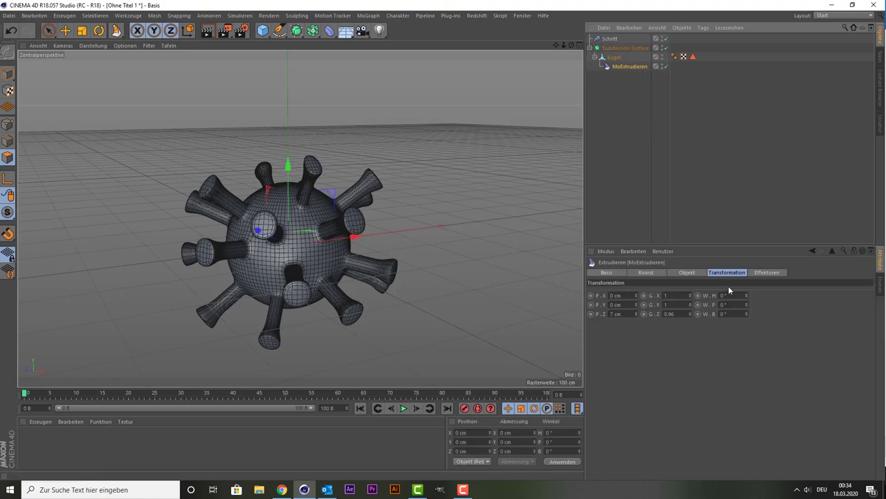
left_click_drag(688, 295, 688, 295)
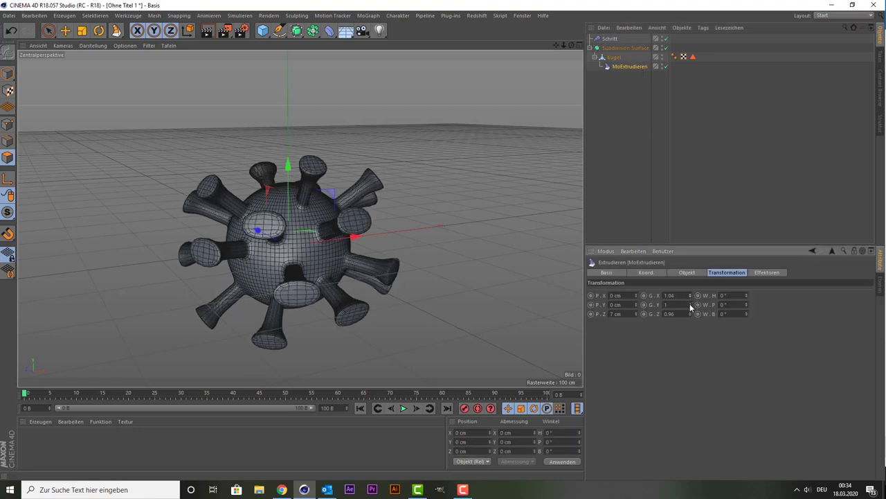
left_click_drag(690, 303, 690, 303)
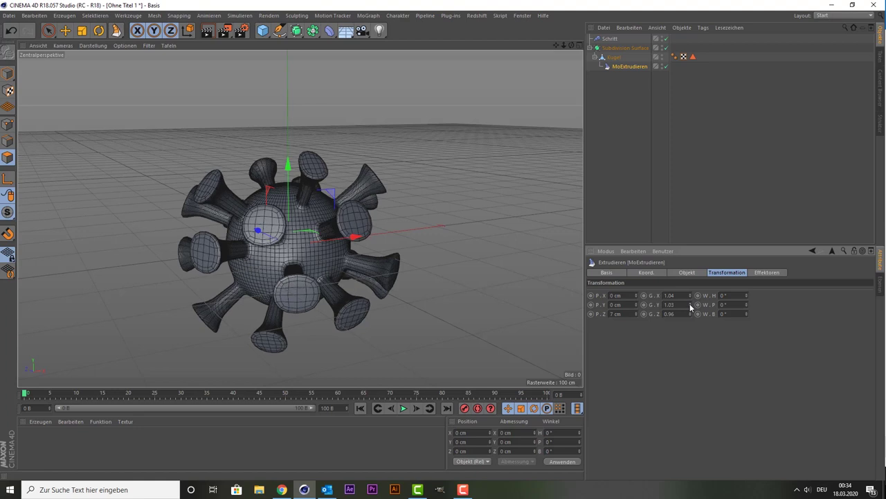
Move the Schritt spline's end and start points so the curve rises earlier and more gradually
left_click(609, 38)
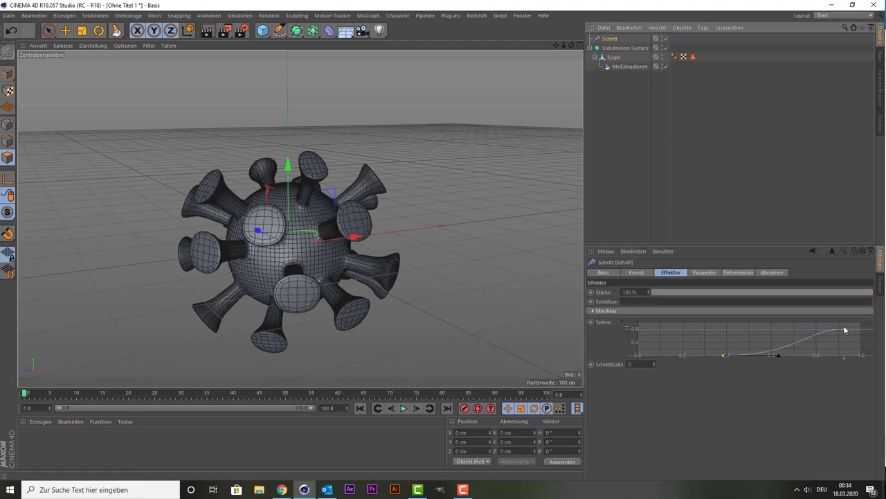
left_click_drag(843, 327, 777, 344)
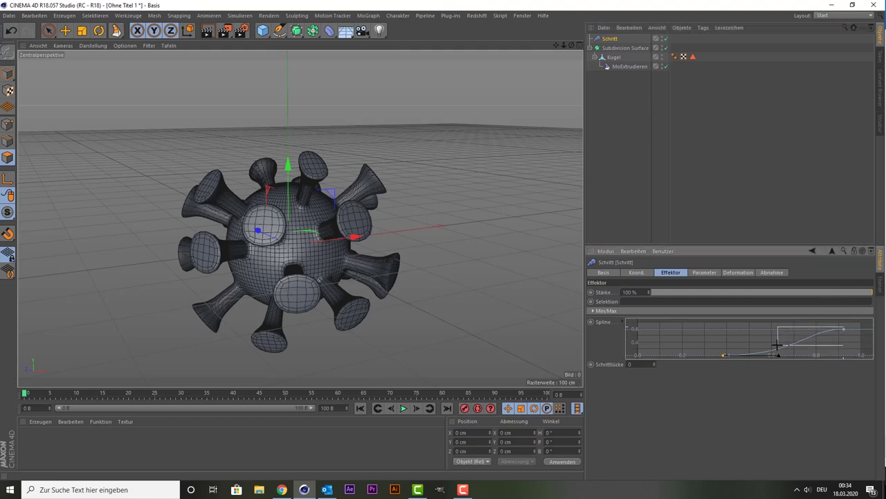
mouse_move(844, 327)
left_mouse_down()
mouse_move(778, 322)
mouse_move(811, 308)
mouse_move(805, 302)
left_mouse_up()
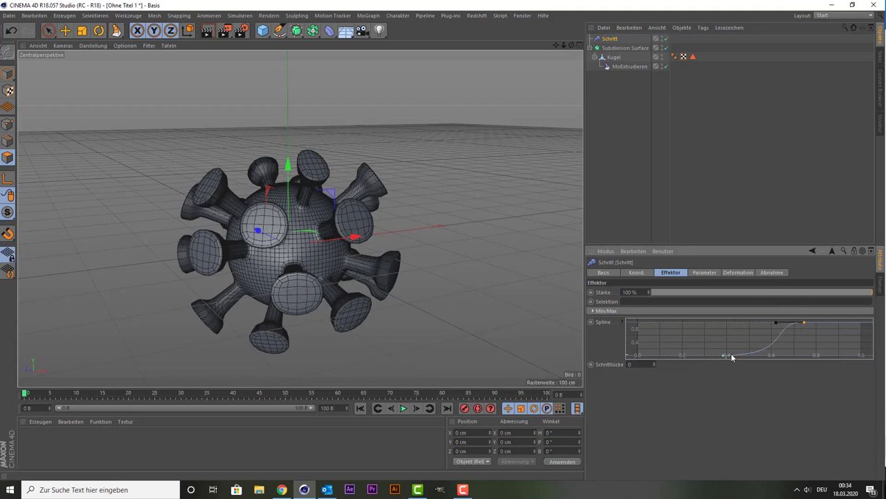
mouse_move(731, 355)
left_mouse_down()
mouse_move(728, 376)
mouse_move(678, 333)
mouse_move(731, 336)
left_mouse_up()
mouse_move(739, 344)
left_mouse_down()
mouse_move(666, 372)
mouse_move(645, 376)
mouse_move(660, 368)
mouse_move(644, 364)
mouse_move(667, 364)
mouse_move(636, 364)
mouse_move(696, 356)
mouse_move(685, 354)
left_mouse_up()
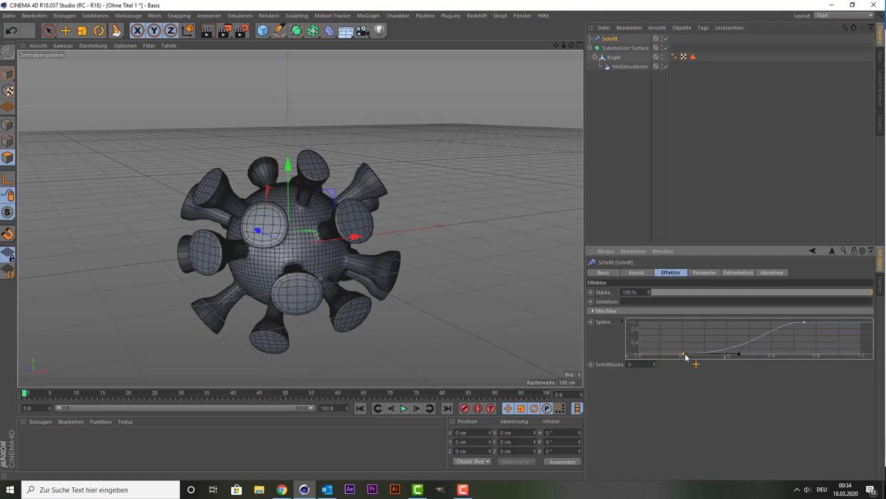
Set MoExtrudieren's scale to 1.03 X and 1.02 Y, trying narrower values and undoing them
left_click(614, 65)
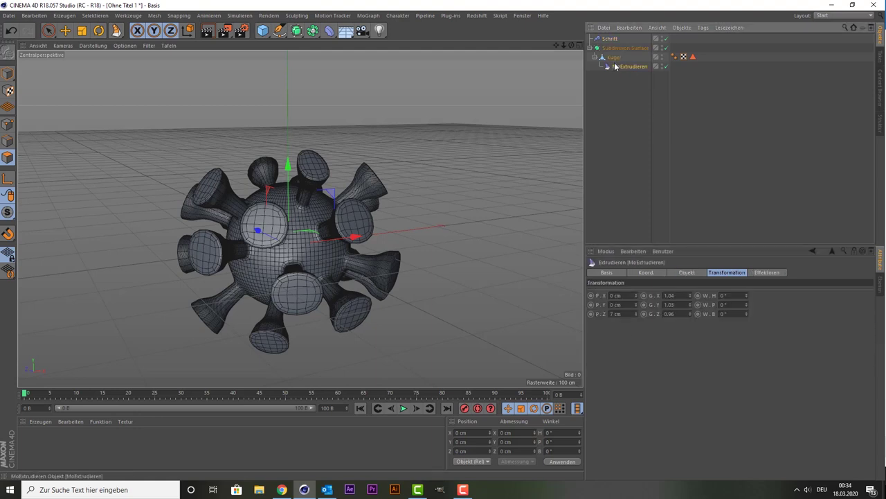
left_click(690, 306)
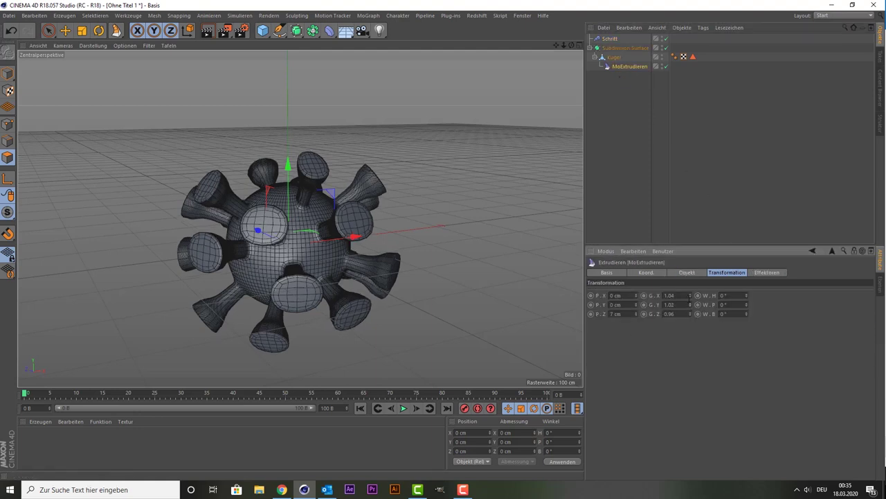
left_click(690, 298)
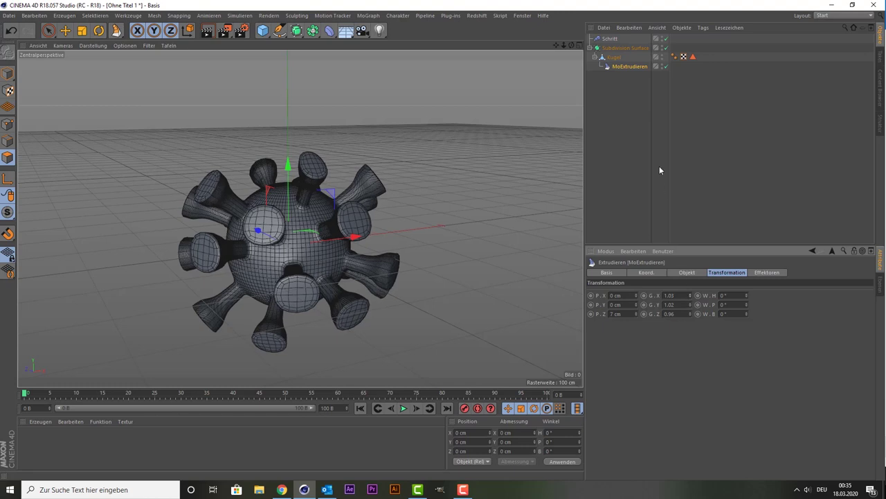
left_click(659, 184)
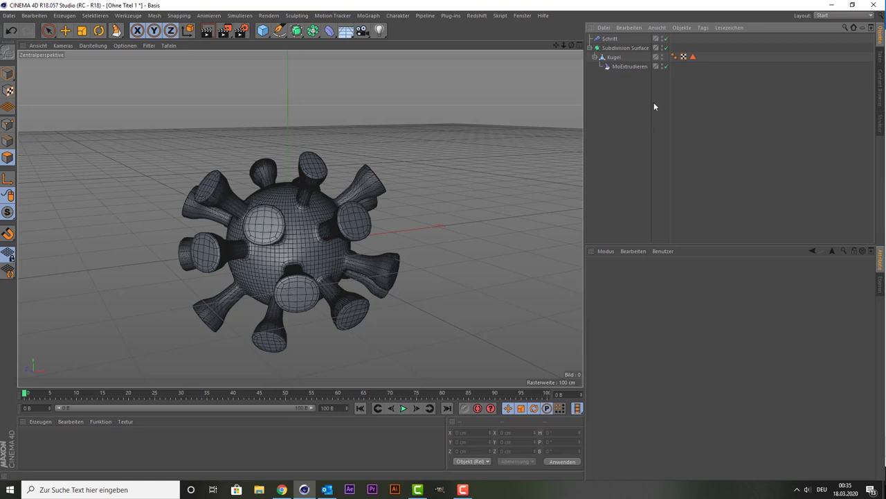
left_click(630, 66)
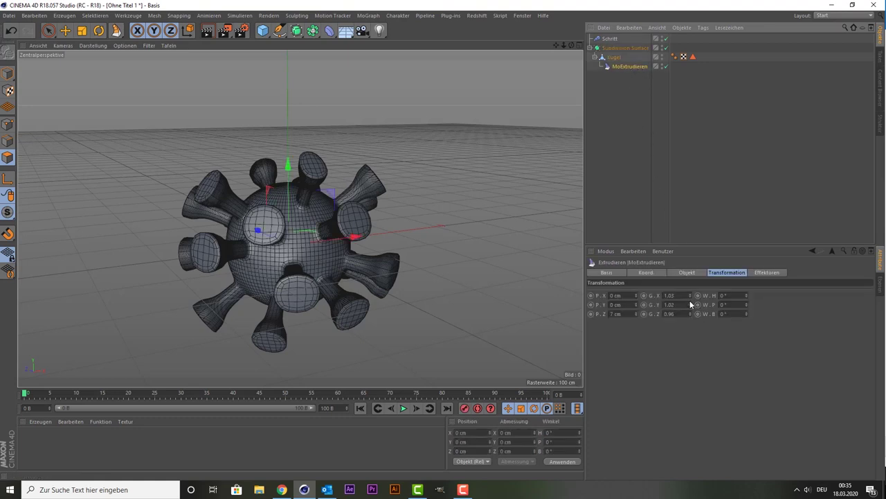
left_click_drag(690, 298, 690, 297)
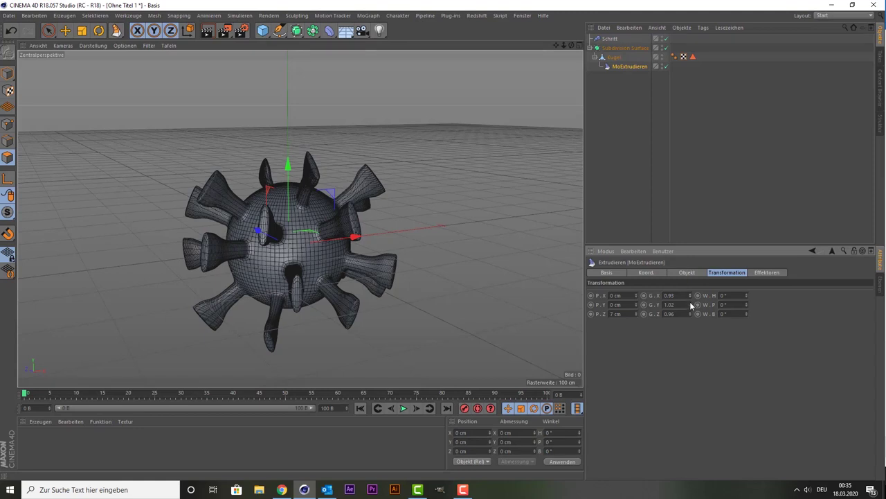
left_click_drag(691, 305, 690, 306)
key("ctrl+z")
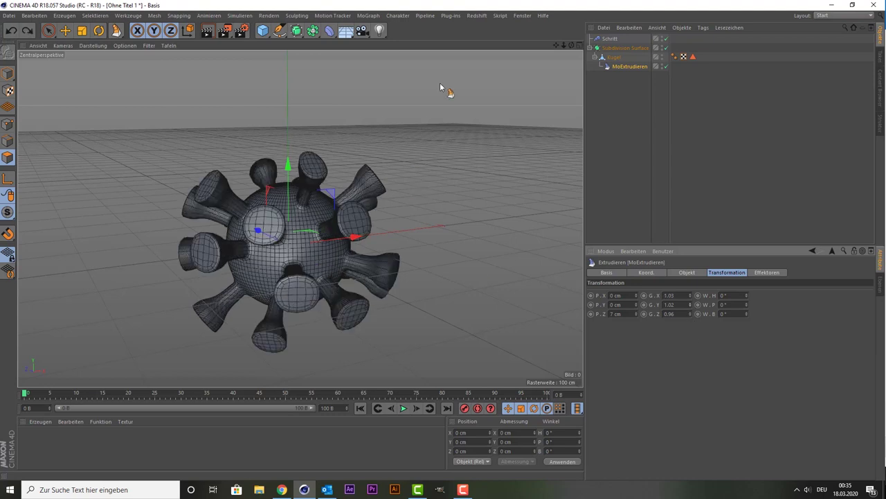
Nudge the Schritt spline's start point to about 0.2, then deselect and zoom in
left_click(610, 39)
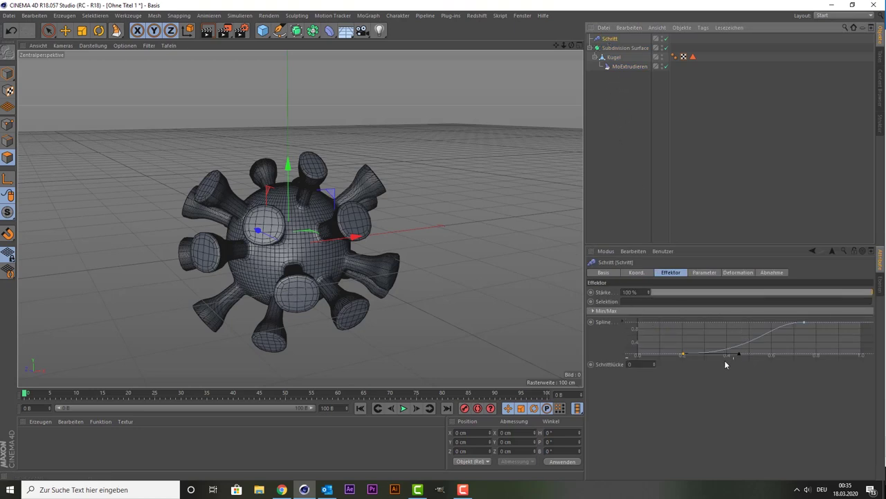
mouse_move(683, 355)
left_mouse_down()
mouse_move(731, 356)
mouse_move(676, 354)
left_mouse_up()
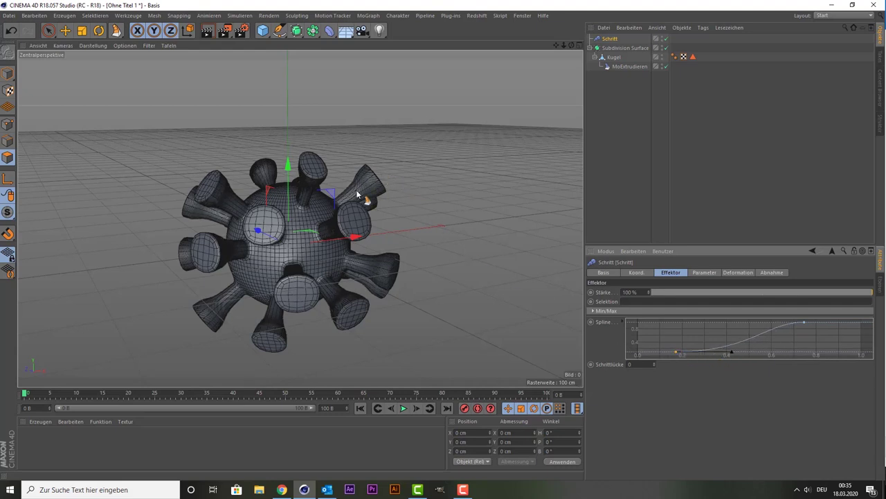
left_click(640, 201)
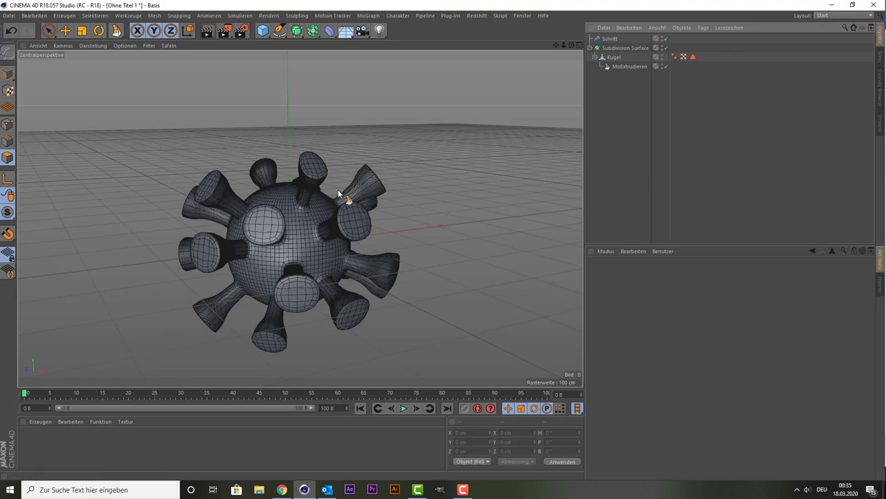
scroll(339, 194, "up", 1)
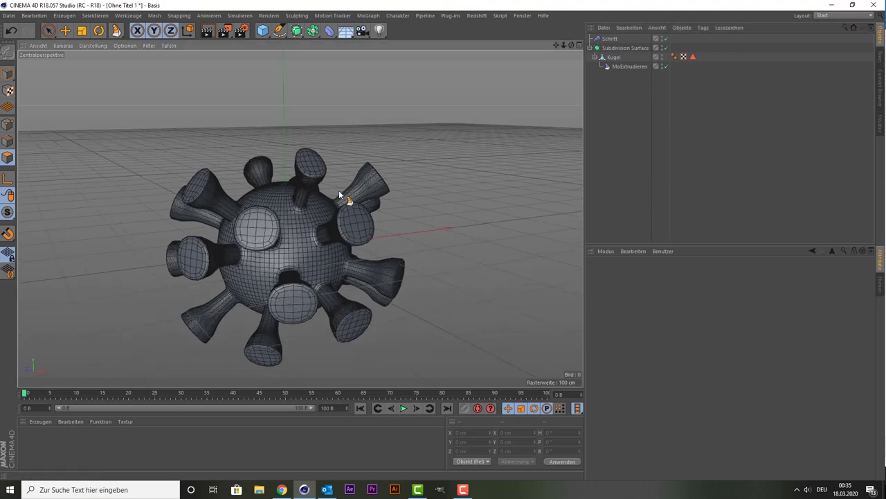